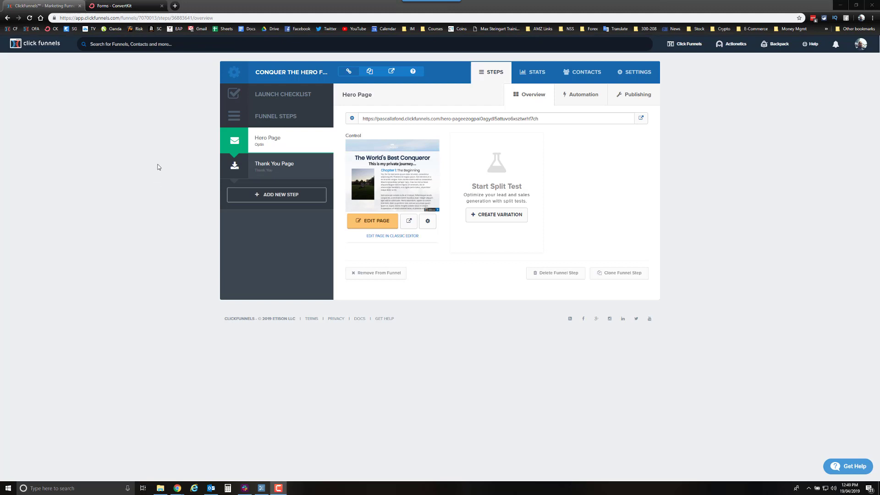
Switch to ConvertKit's Forms page listing the 'New CF Subscriber' form.
{"action": "left_click", "coordinate": [127, 6]}
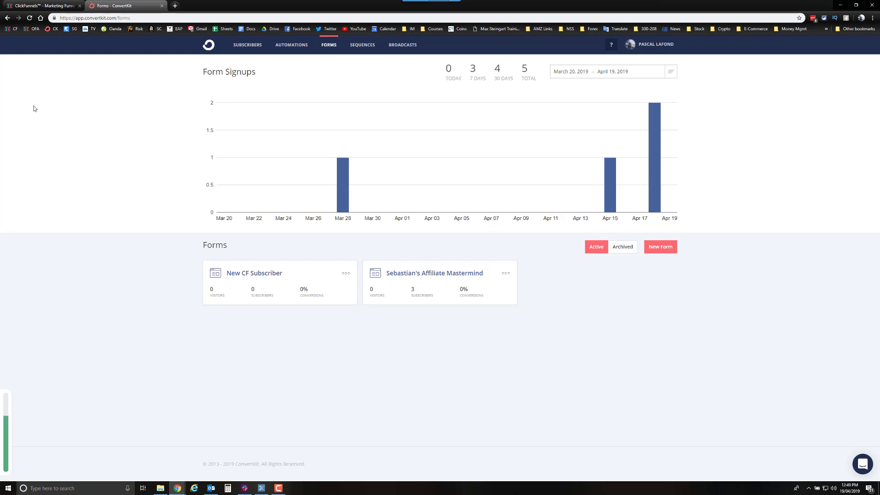
Return to the ClickFunnels Hero Page opt-in step overview.
{"action": "left_click", "coordinate": [41, 4]}
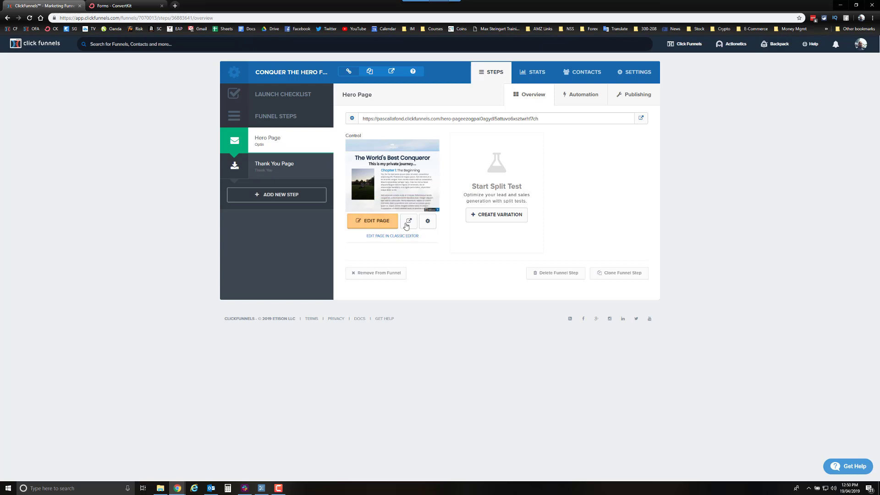
Preview the live Hero Page in a new tab and scroll through it.
{"action": "left_click", "coordinate": [408, 221]}
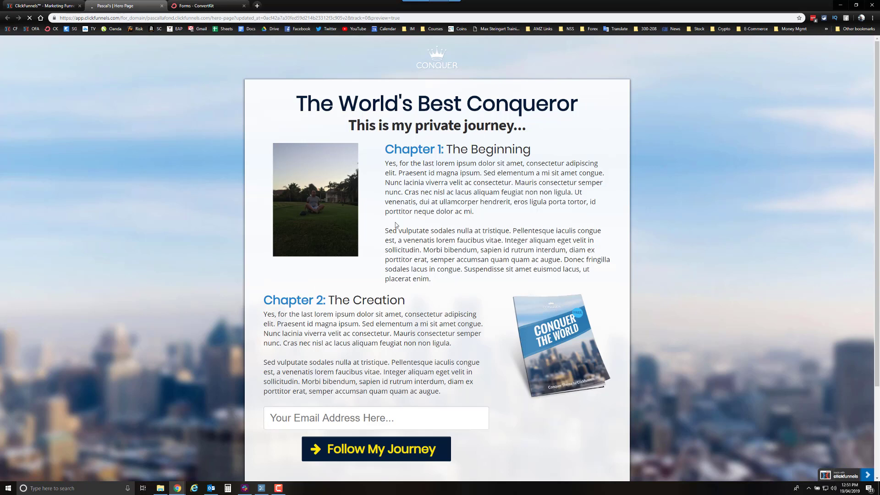
{"action": "scroll", "coordinate": [435, 230], "scroll_direction": "down", "scroll_amount": 3}
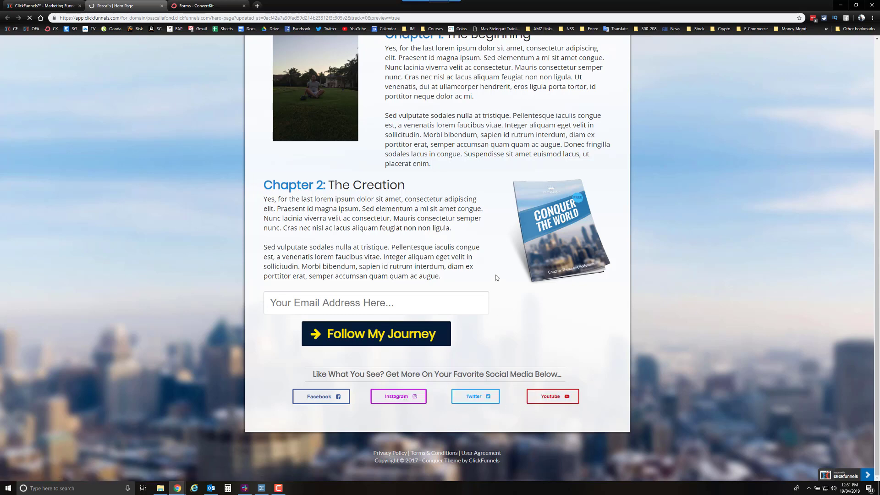
{"action": "scroll", "coordinate": [496, 278], "scroll_direction": "up", "scroll_amount": 3}
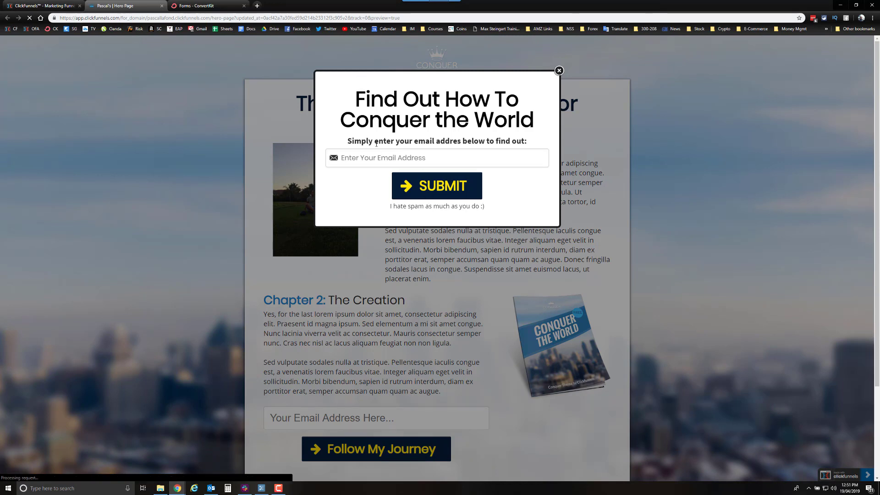
Try submitting the opt-in popup's email form, close it, and return to the funnel overview.
{"action": "left_click", "coordinate": [356, 159]}
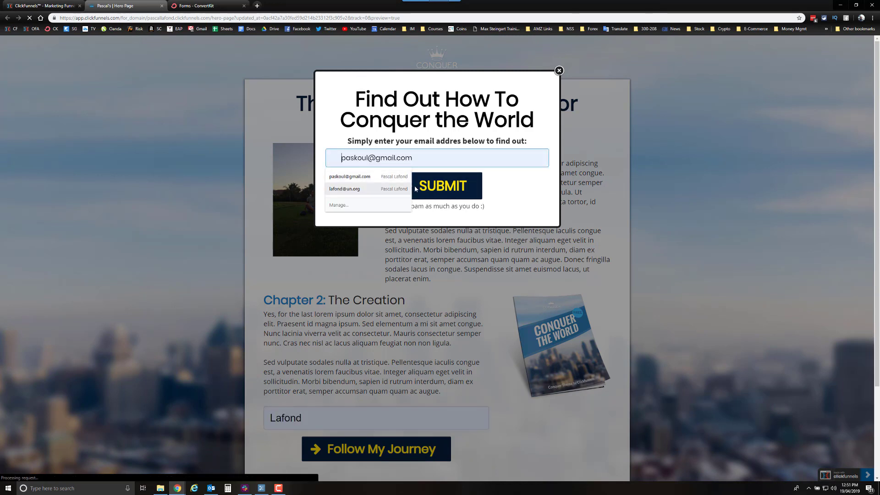
{"action": "left_click", "coordinate": [502, 190]}
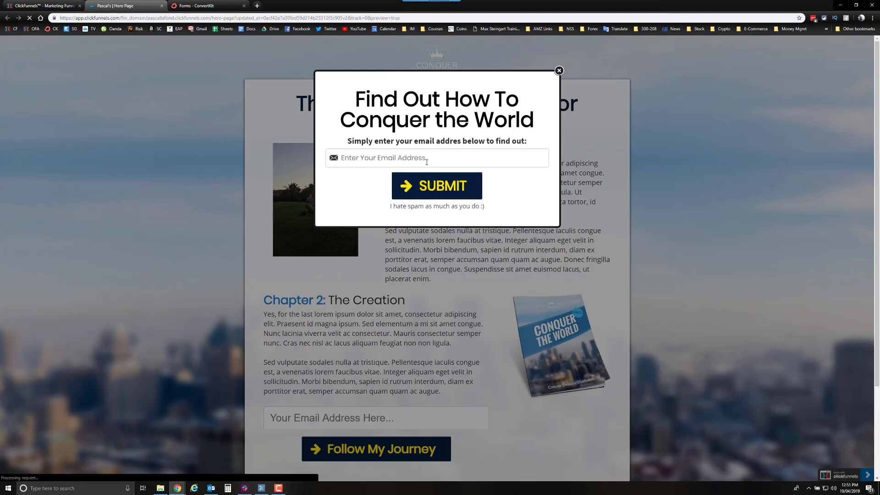
{"action": "left_click", "coordinate": [436, 196]}
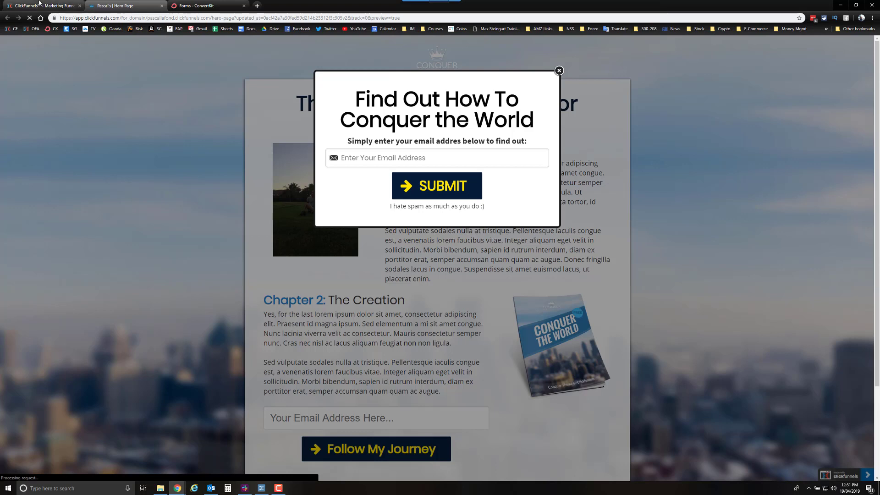
{"action": "left_click", "coordinate": [560, 70]}
{"action": "left_click", "coordinate": [61, 13]}
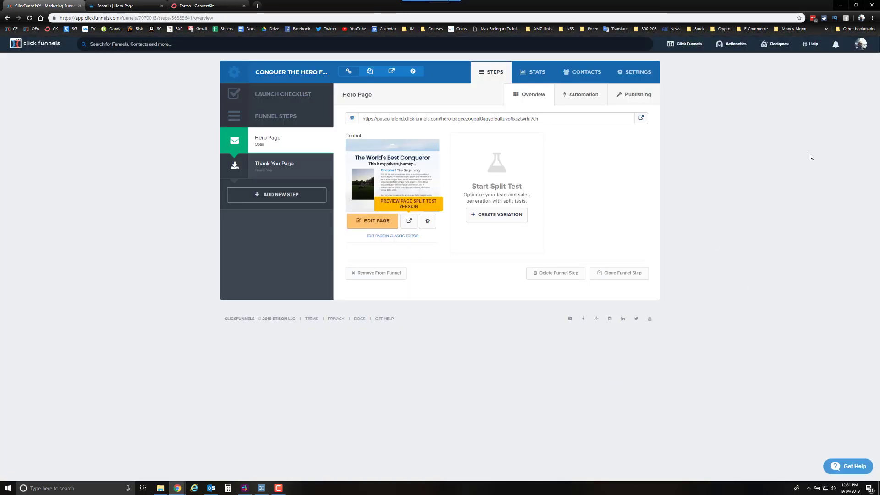
Go to Account Details and open the Integrations settings page.
{"action": "mouse_move", "coordinate": [862, 45]}
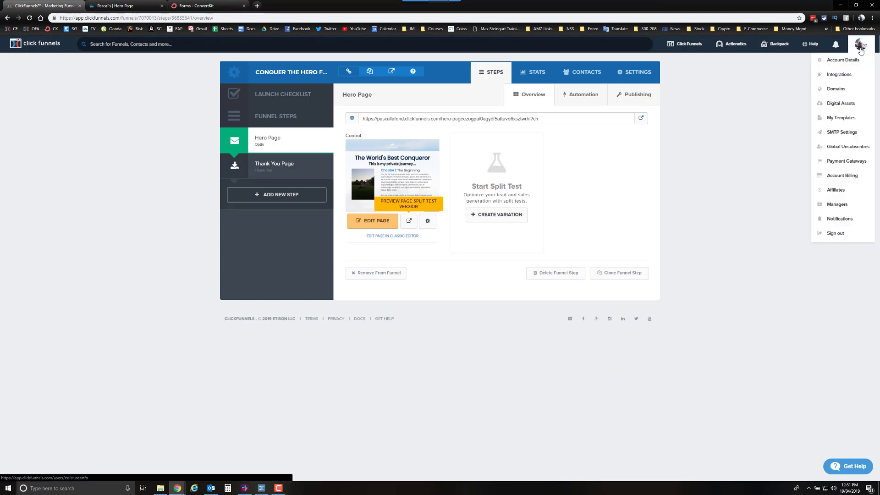
{"action": "left_click", "coordinate": [859, 59]}
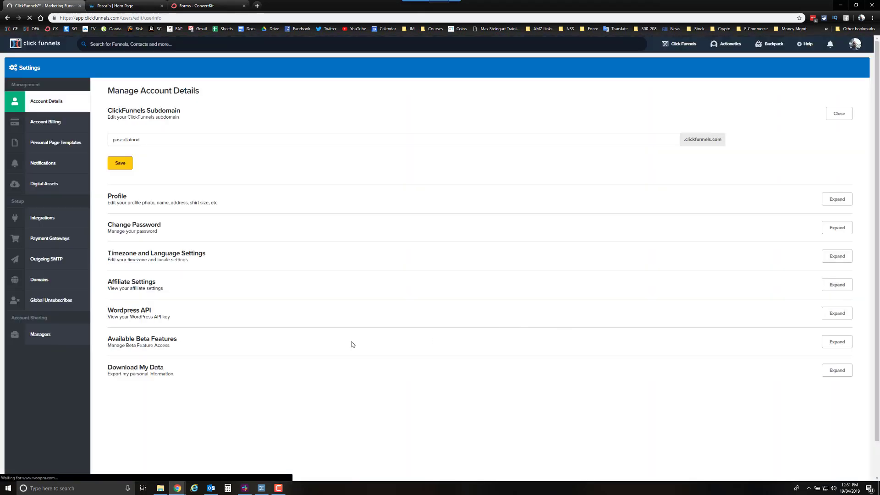
{"action": "left_click", "coordinate": [44, 219]}
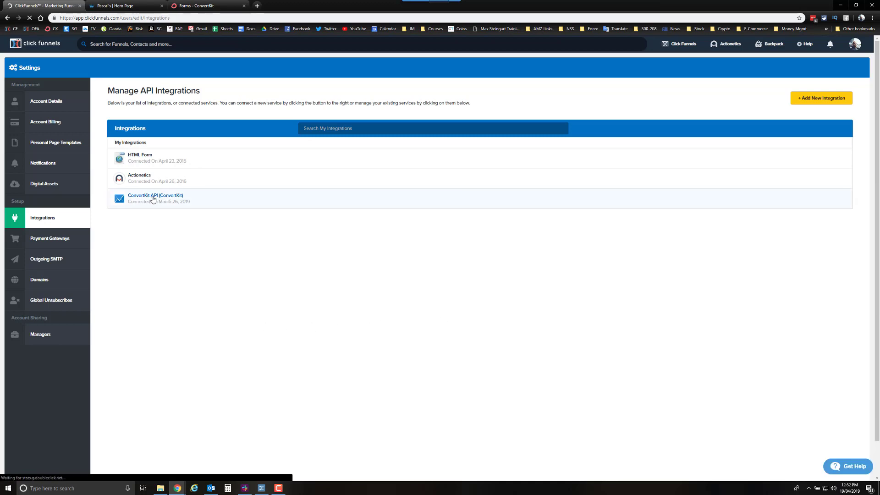
Start adding a new API integration from the integrations list.
{"action": "left_click", "coordinate": [141, 162]}
{"action": "left_click", "coordinate": [822, 100]}
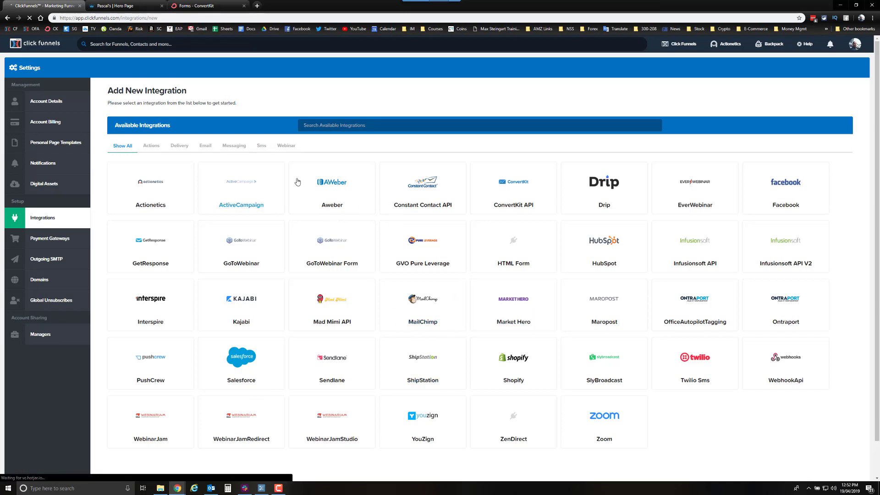
{"action": "left_click", "coordinate": [316, 192]}
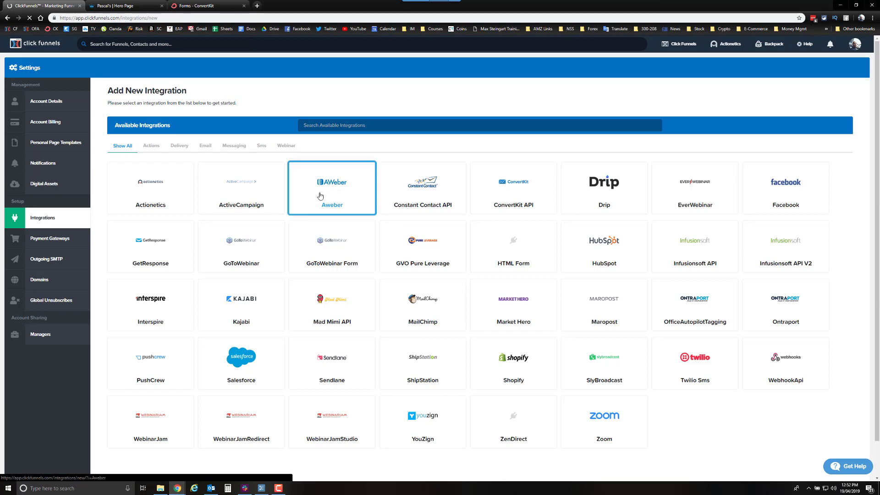
{"action": "left_click", "coordinate": [259, 210]}
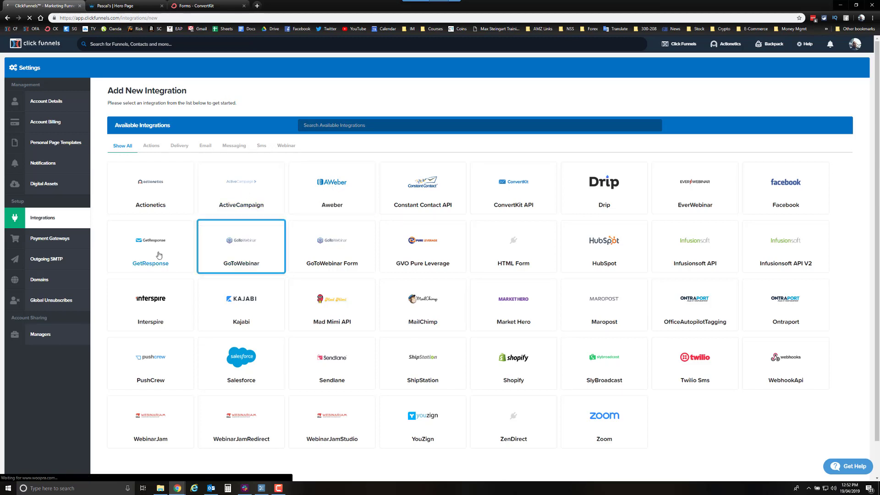
{"action": "left_click", "coordinate": [243, 255]}
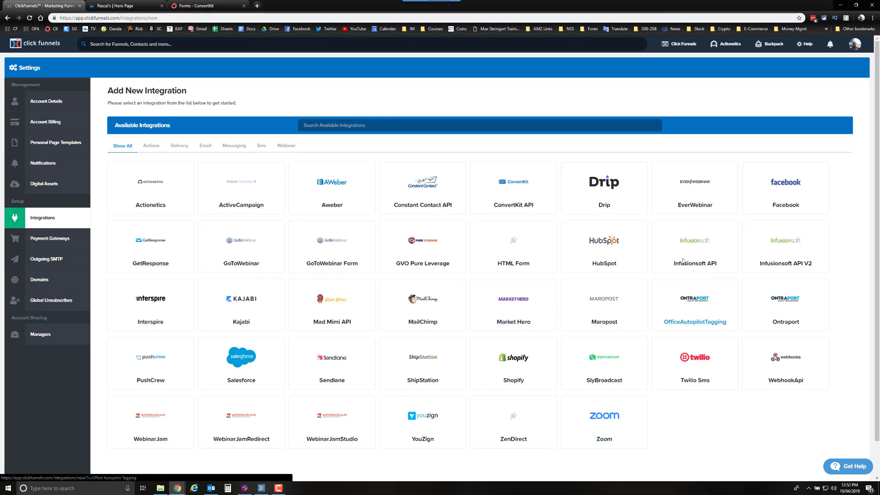
{"action": "left_click", "coordinate": [512, 186]}
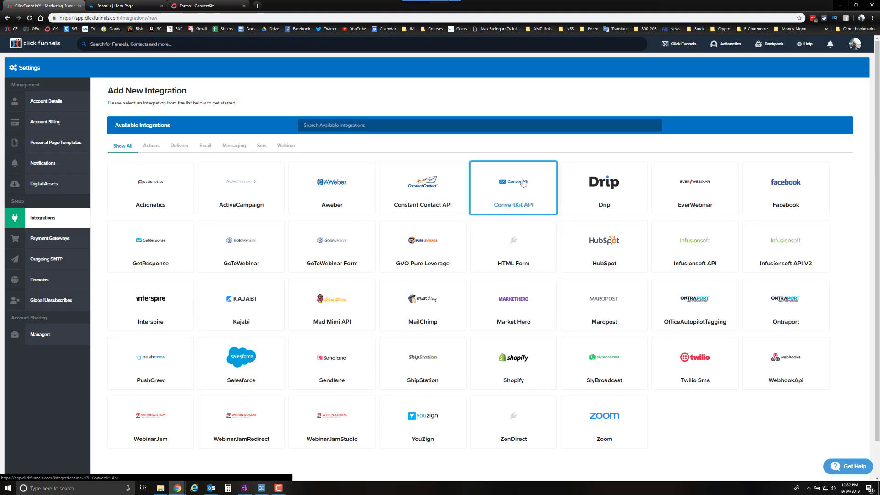
Choose the ConvertKit API integration, dismiss the existing-integration warning, and switch to ConvertKit.
{"action": "left_click", "coordinate": [517, 183]}
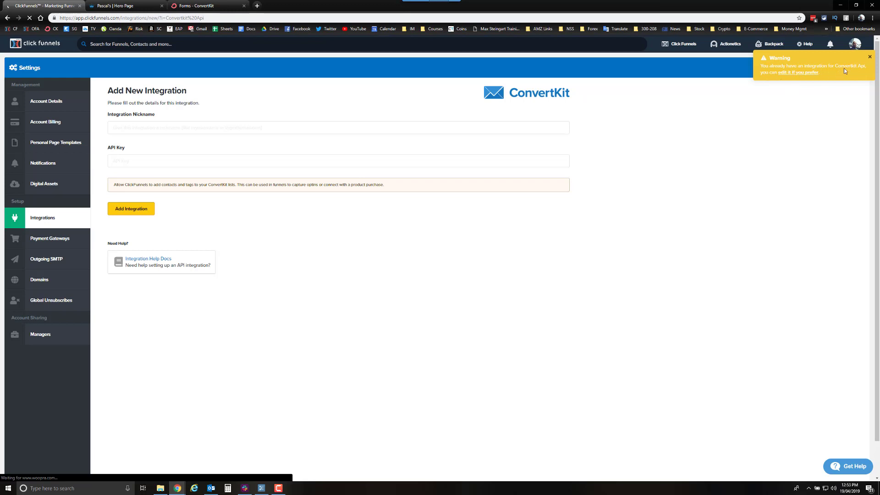
{"action": "left_click", "coordinate": [870, 58]}
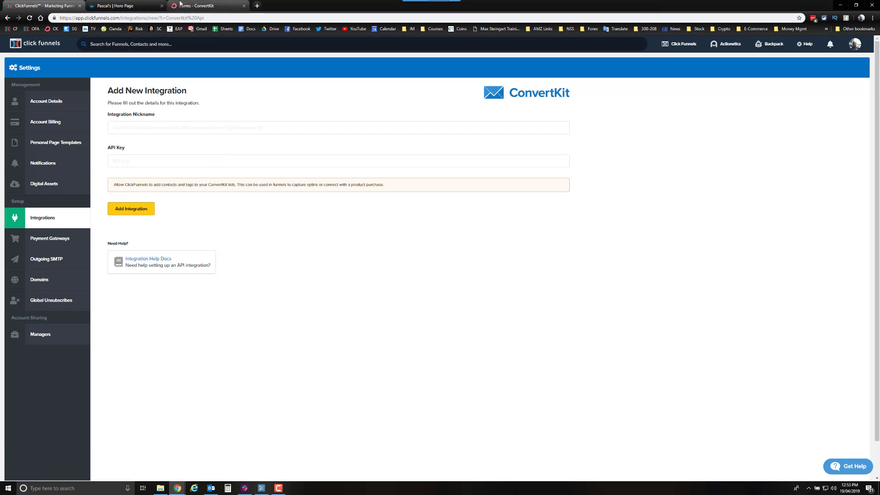
{"action": "left_click", "coordinate": [210, 4]}
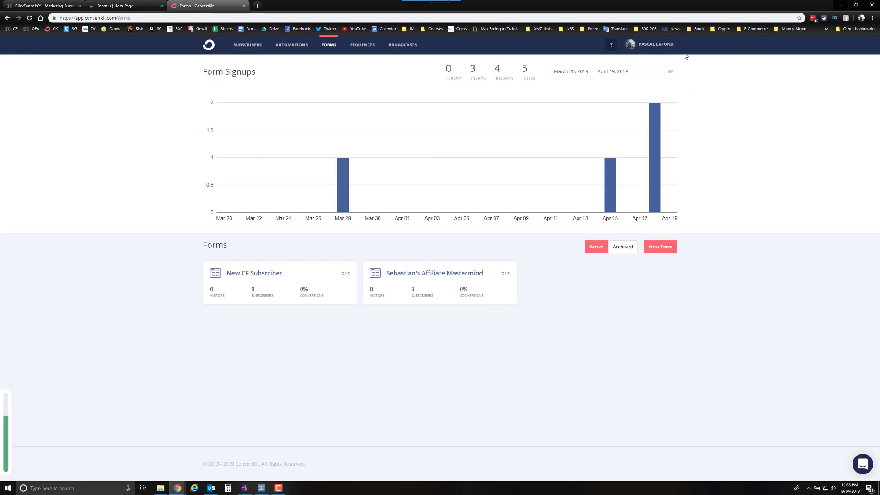
Open ConvertKit's Account settings showing the API key, then return to the ClickFunnels integration form.
{"action": "left_click", "coordinate": [645, 44]}
{"action": "left_click", "coordinate": [647, 59]}
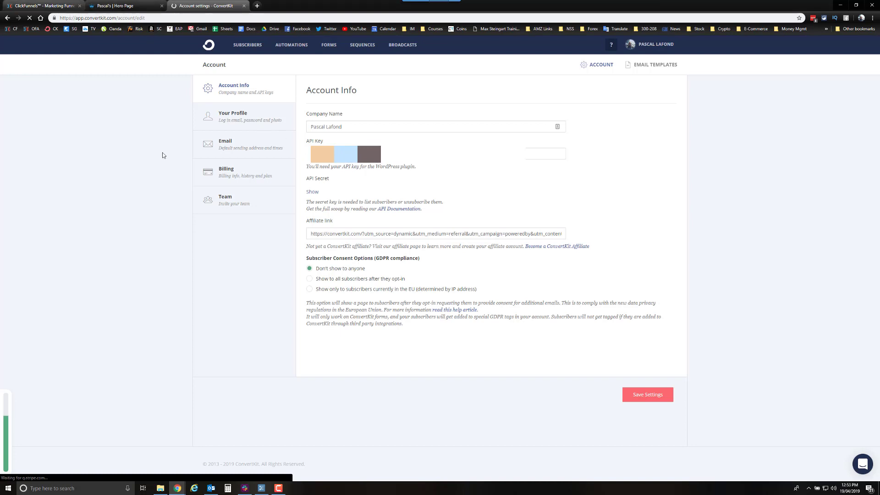
{"action": "left_click", "coordinate": [50, 4]}
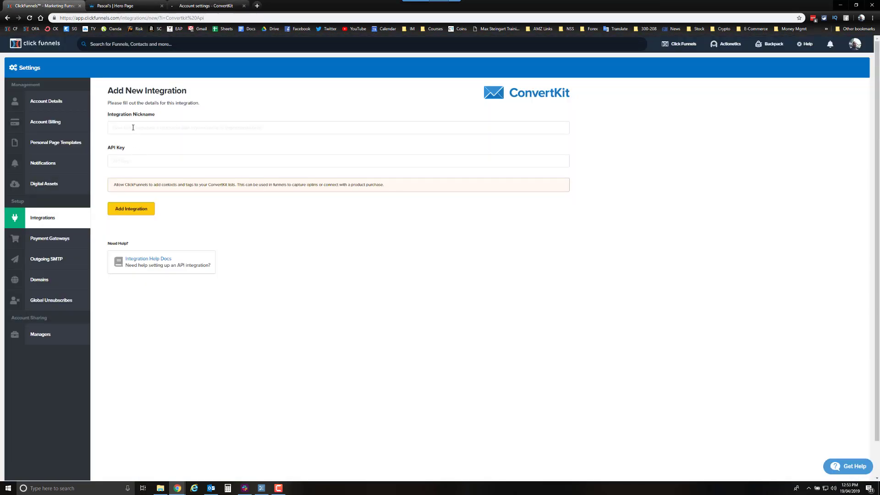
Leave the nickname field empty, go to the Hero Page funnel step, then switch to ConvertKit's account settings.
{"action": "left_click", "coordinate": [170, 126]}
{"action": "left_click", "coordinate": [109, 162]}
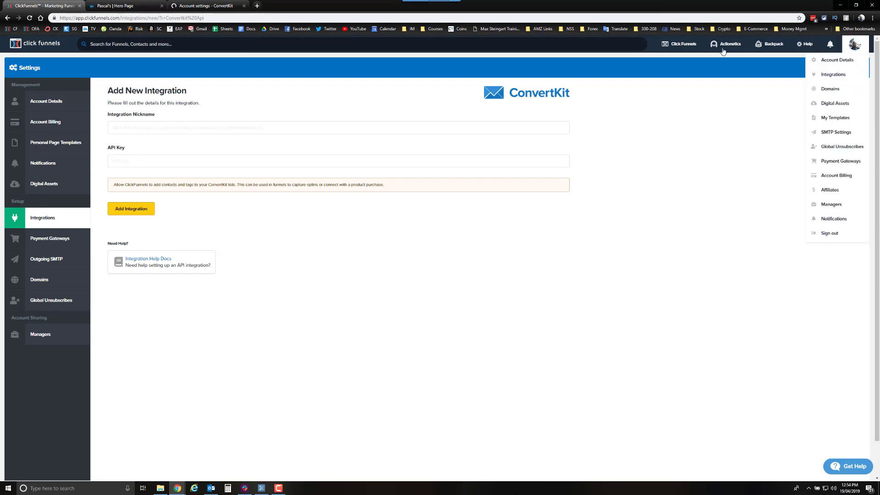
{"action": "mouse_move", "coordinate": [683, 43]}
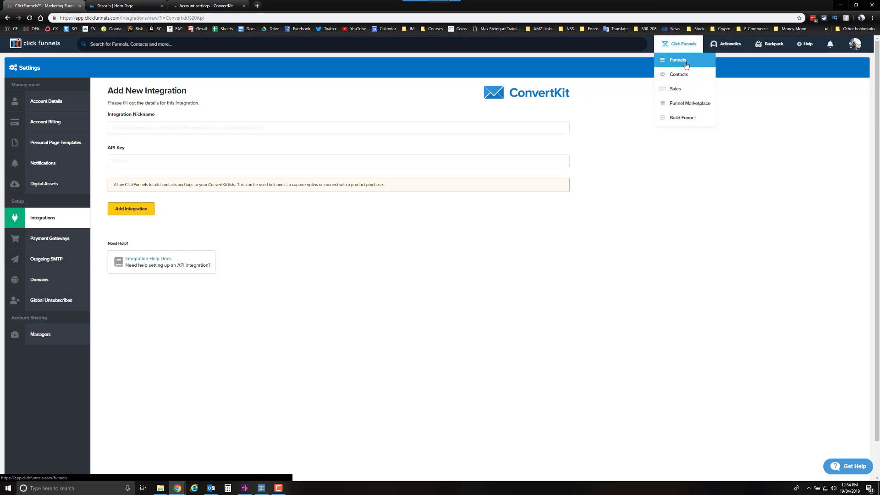
{"action": "left_click", "coordinate": [684, 64]}
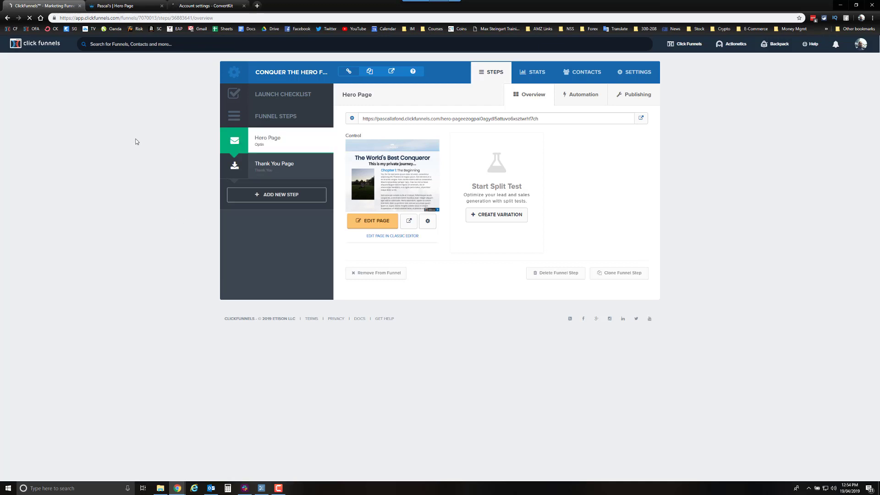
{"action": "left_click", "coordinate": [209, 6]}
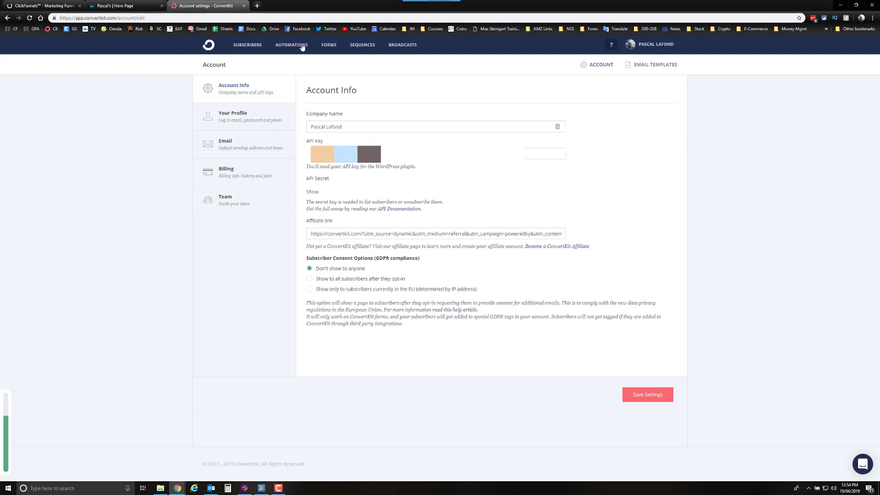
Start a New Form from ConvertKit's Forms page.
{"action": "left_click", "coordinate": [332, 47]}
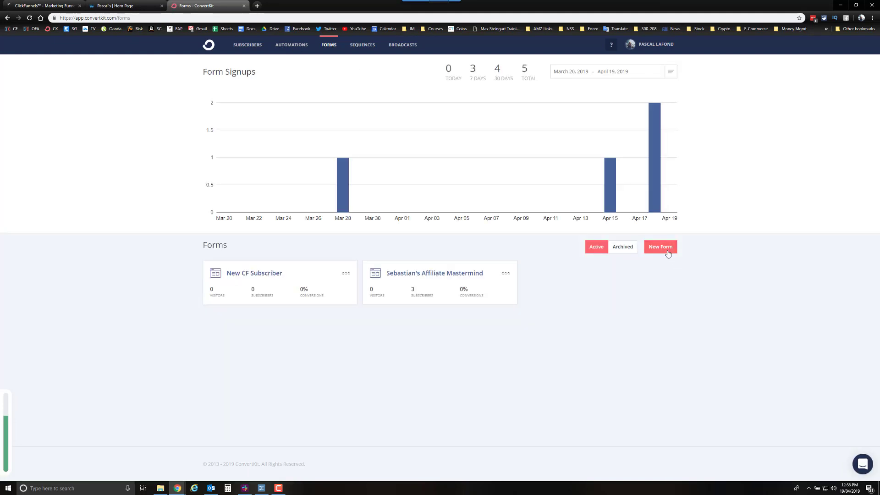
{"action": "left_click", "coordinate": [670, 251]}
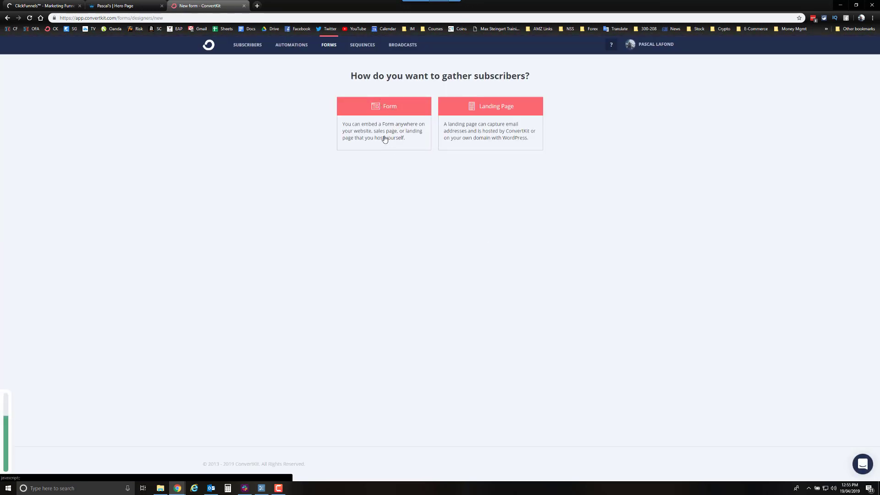
Create a Modal form from the Join the Newsletter template, then view the Hero Page preview.
{"action": "left_click", "coordinate": [388, 112]}
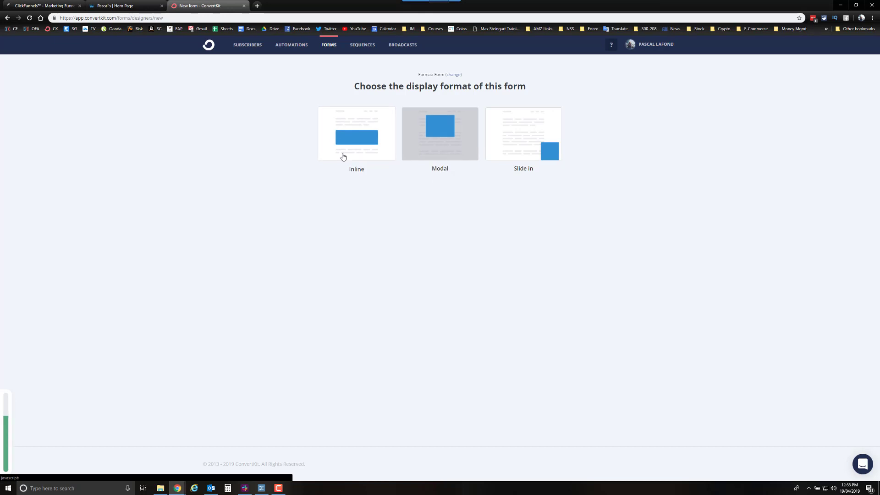
{"action": "left_click", "coordinate": [441, 131]}
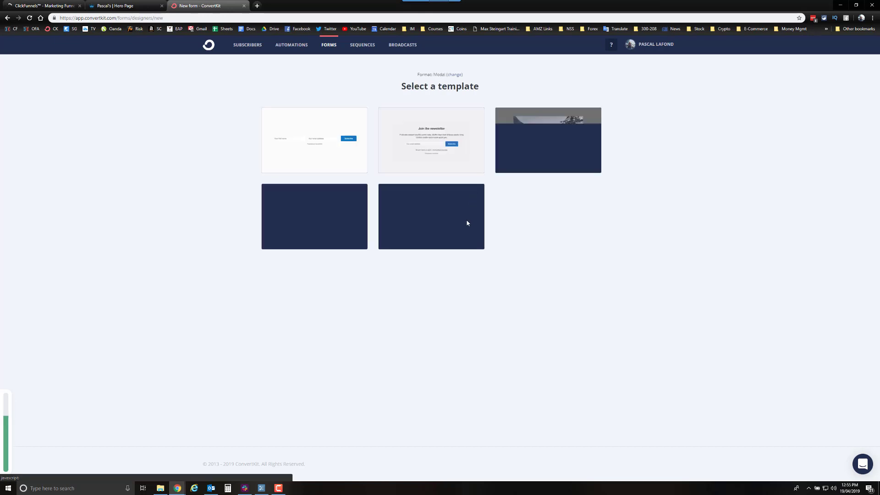
{"action": "mouse_move", "coordinate": [449, 140]}
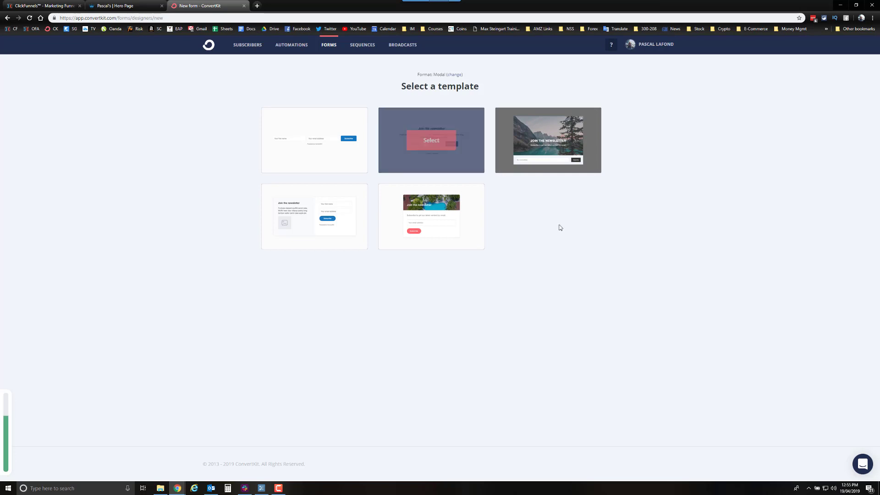
{"action": "left_click", "coordinate": [431, 144]}
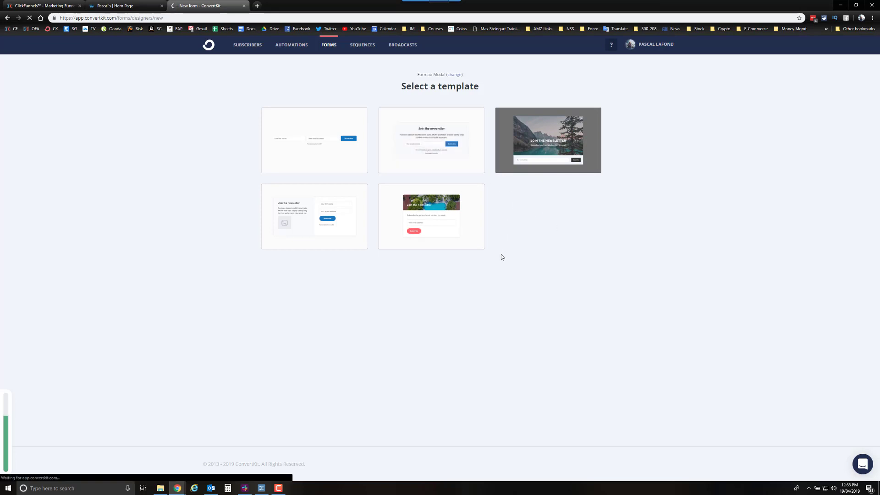
{"action": "left_click", "coordinate": [121, 5]}
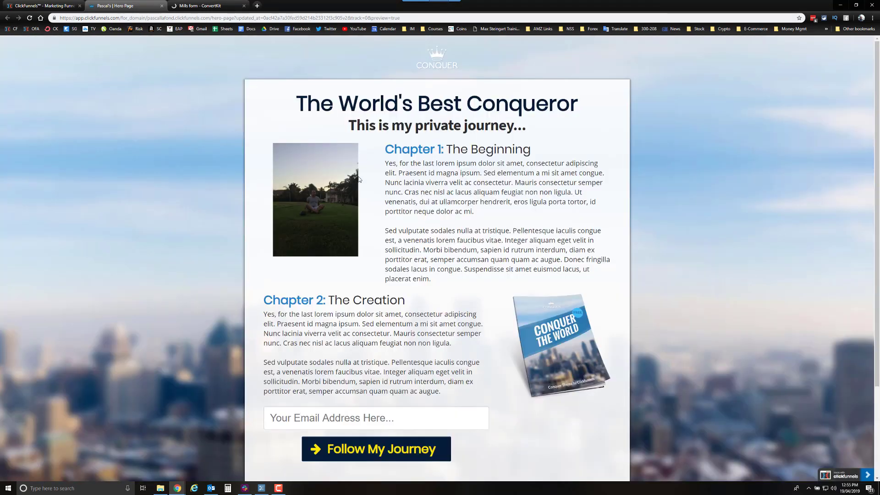
Scroll the Hero Page preview to inspect its email field and 'Follow My Journey' button.
{"action": "scroll", "coordinate": [406, 204], "scroll_direction": "down", "scroll_amount": 3}
{"action": "scroll", "coordinate": [194, 195], "scroll_direction": "up", "scroll_amount": 3}
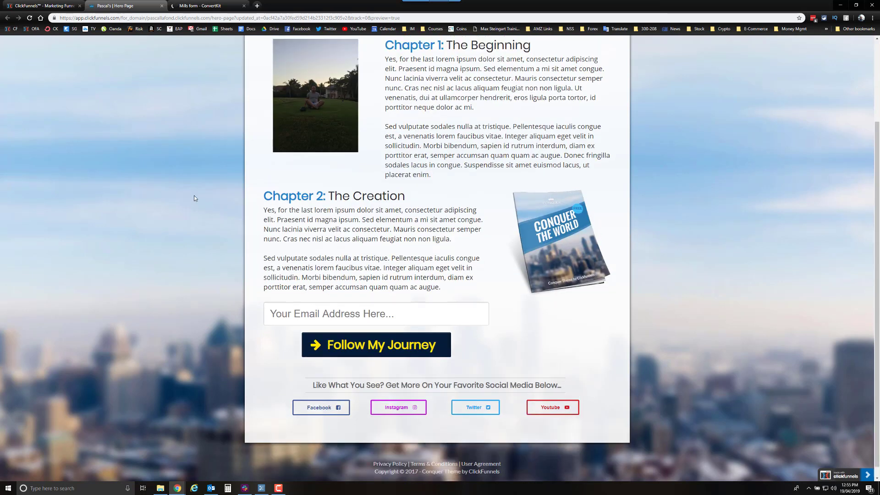
Rename the new ConvertKit form from Mills to 'CF Hero form', save it, and return to Forms.
{"action": "left_click", "coordinate": [202, 6]}
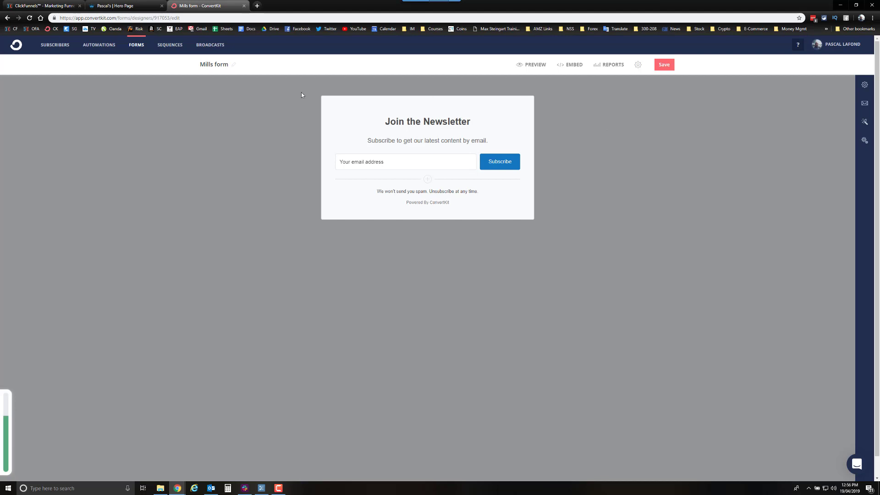
{"action": "left_click", "coordinate": [235, 66]}
{"action": "left_click_drag", "start_coordinate": [215, 67], "coordinate": [190, 65]}
{"action": "type", "text": "CF Hero"}
{"action": "left_click", "coordinate": [663, 65]}
{"action": "left_click", "coordinate": [136, 44]}
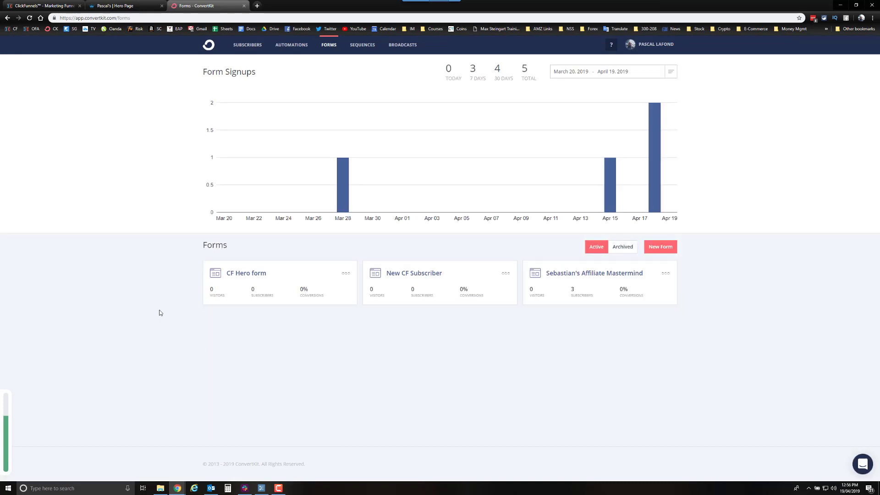
Open ConvertKit's Sequences page showing the SG Affiliate Mastermind sequences.
{"action": "left_click", "coordinate": [367, 51]}
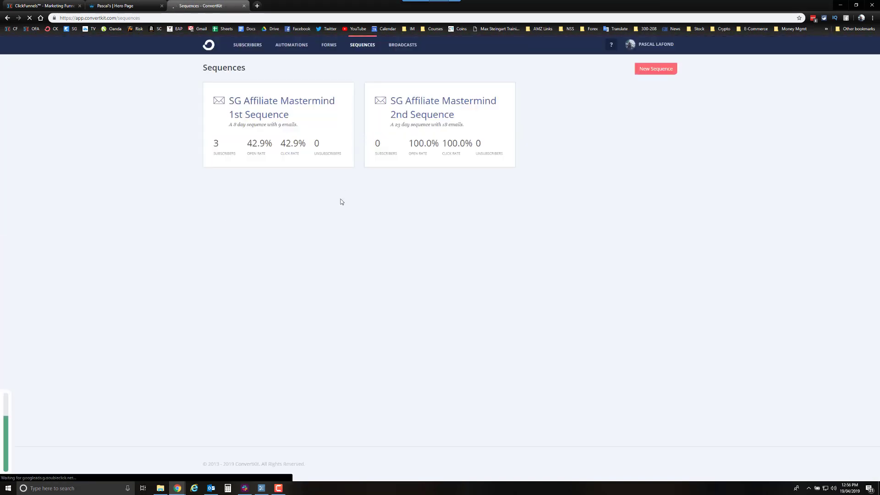
Create a new ConvertKit sequence named 'CF Hero Sequence'.
{"action": "left_click", "coordinate": [665, 69]}
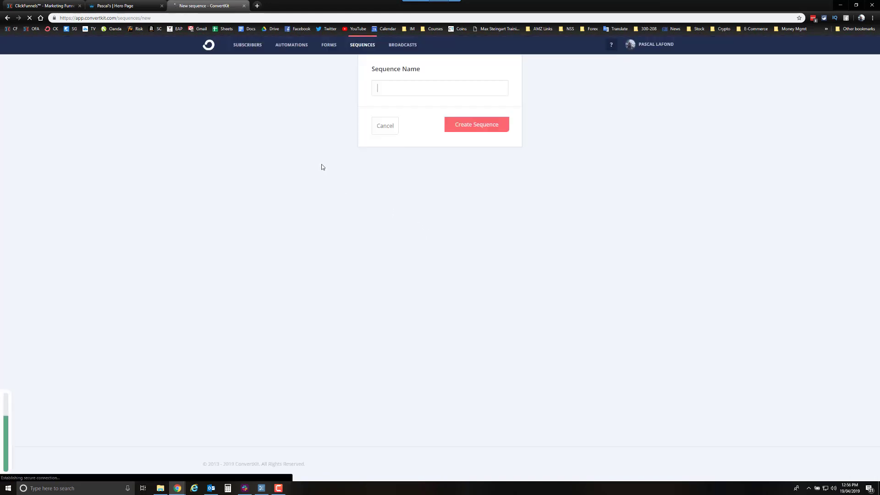
{"action": "left_click", "coordinate": [418, 90]}
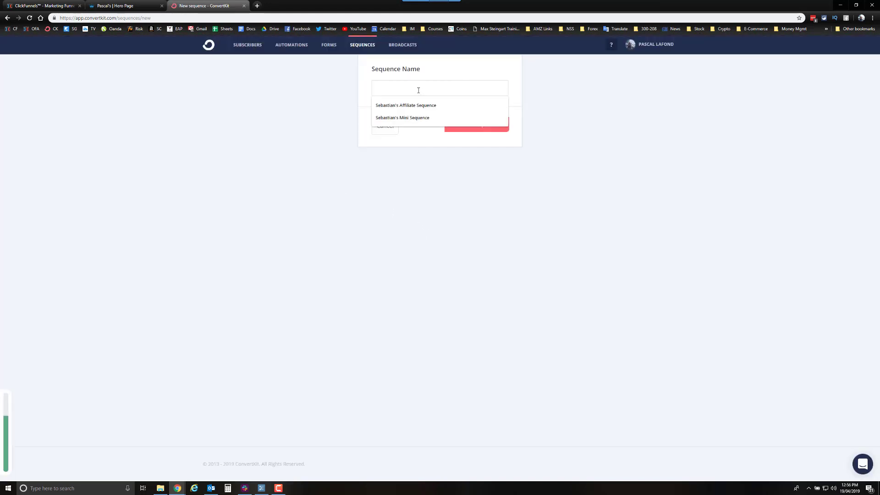
{"action": "type", "text": "C"}
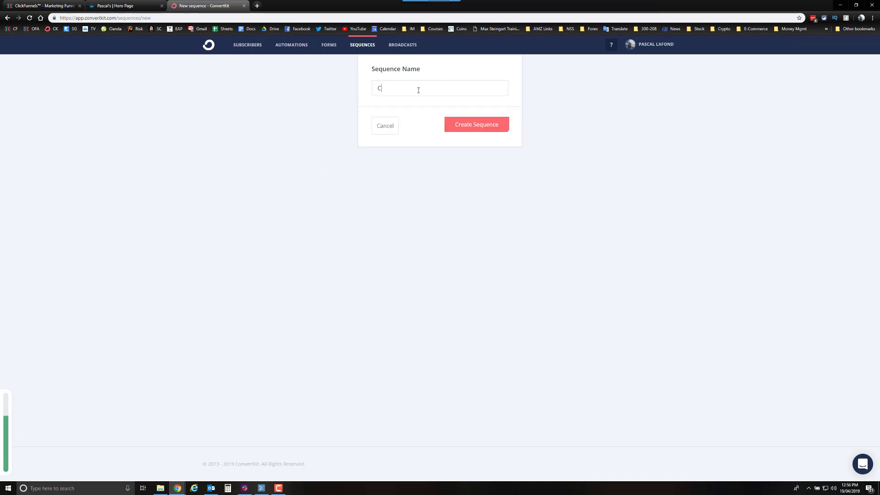
{"action": "type", "text": "F Hero Sequence"}
{"action": "left_click", "coordinate": [487, 132]}
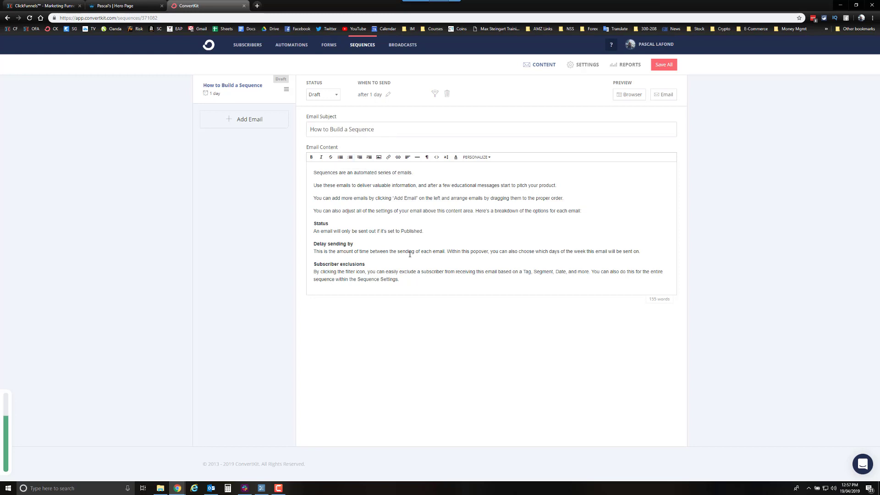
Change the first email's send delay from 1 day to 0 days.
{"action": "left_click", "coordinate": [380, 96]}
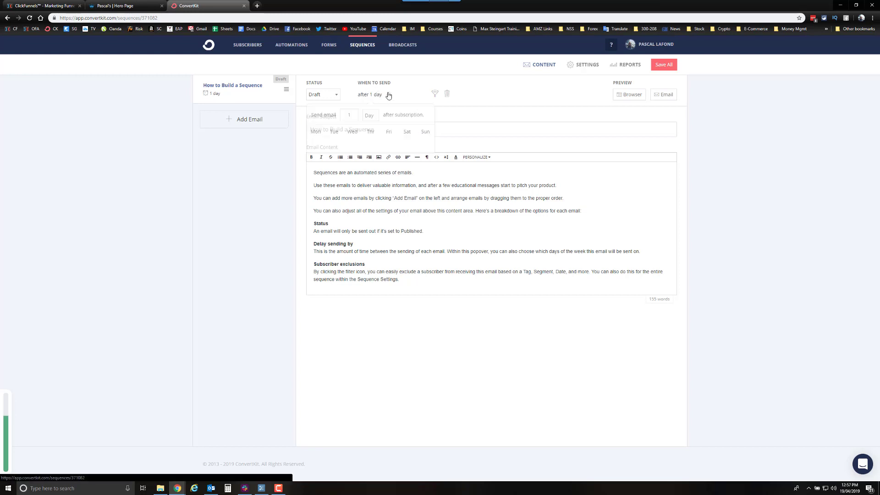
{"action": "double_click", "coordinate": [353, 115]}
{"action": "type", "text": "0"}
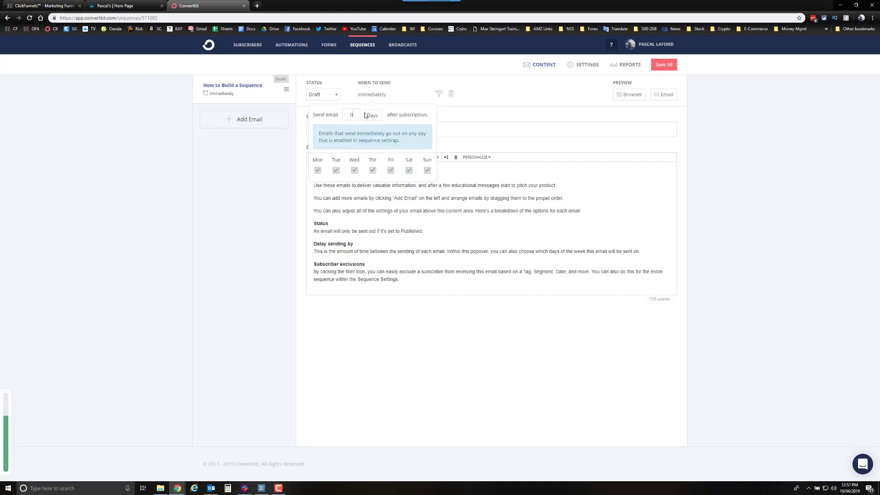
{"action": "left_click", "coordinate": [250, 198]}
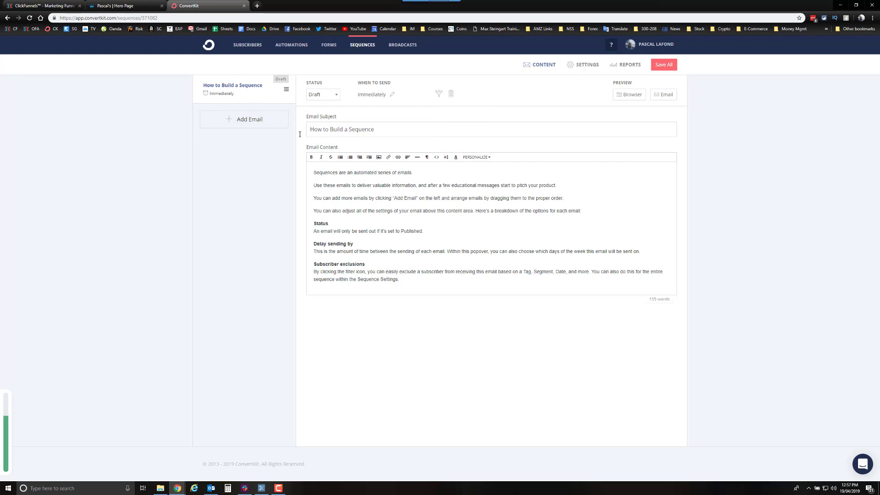
Add a second email with subject '2nd Email' and body 'This is the 2nd email in the sequence.'.
{"action": "left_click", "coordinate": [238, 121]}
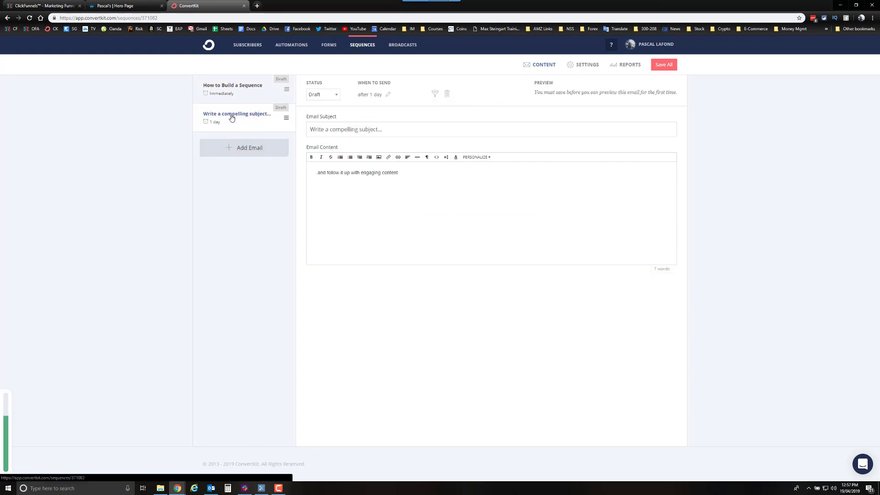
{"action": "triple_click", "coordinate": [382, 128]}
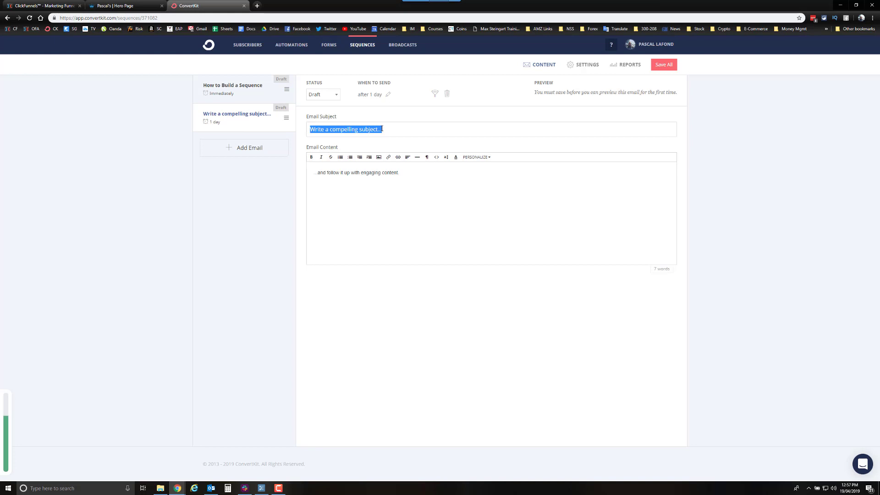
{"action": "type", "text": "2n e"}
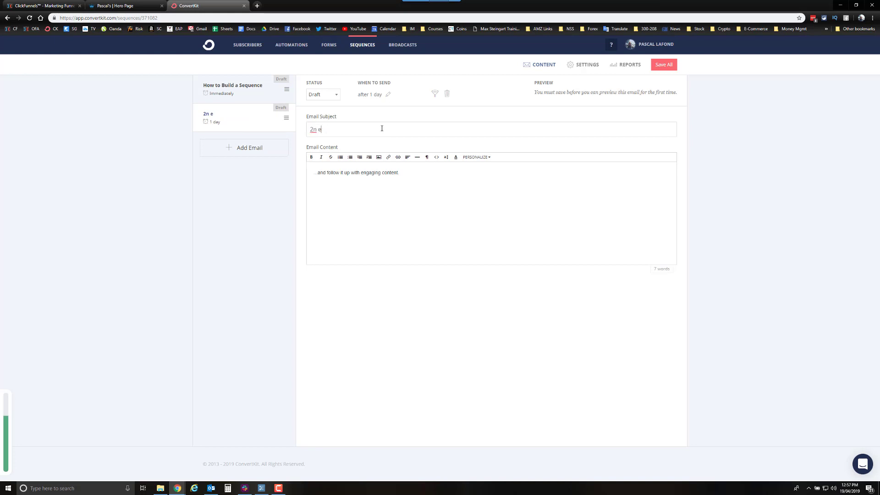
{"action": "type", "text": "mEmaiol"}
{"action": "left_click_drag", "start_coordinate": [399, 174], "coordinate": [297, 177]}
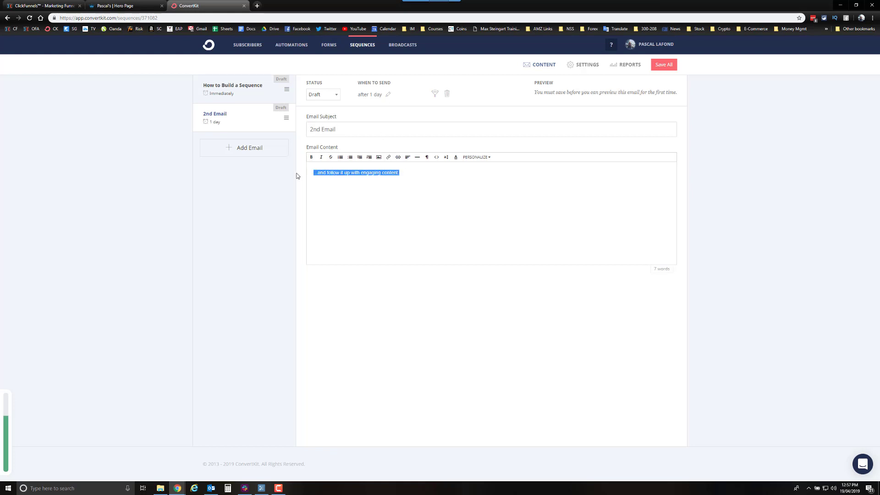
{"action": "type", "text": "T"}
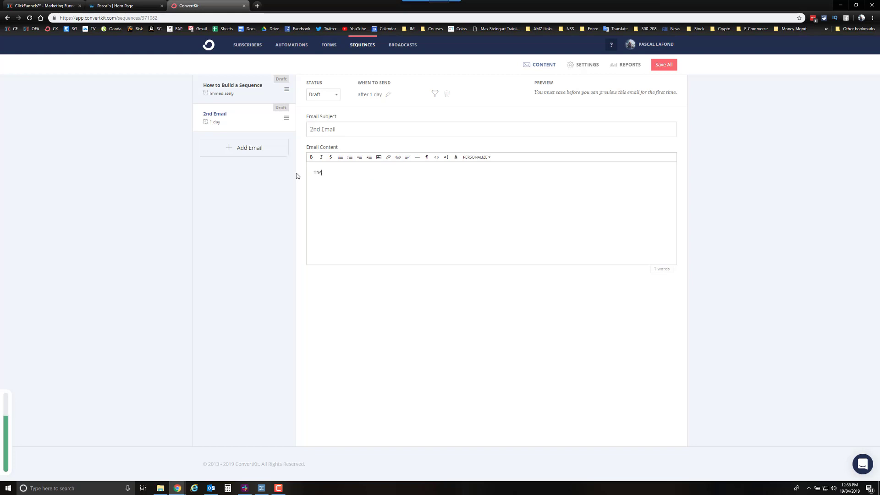
{"action": "type", "text": "his is the 2nd email in the sequence."}
Publish both emails, How to Build a Sequence and 2nd Email, then go to Automations.
{"action": "left_click", "coordinate": [240, 92]}
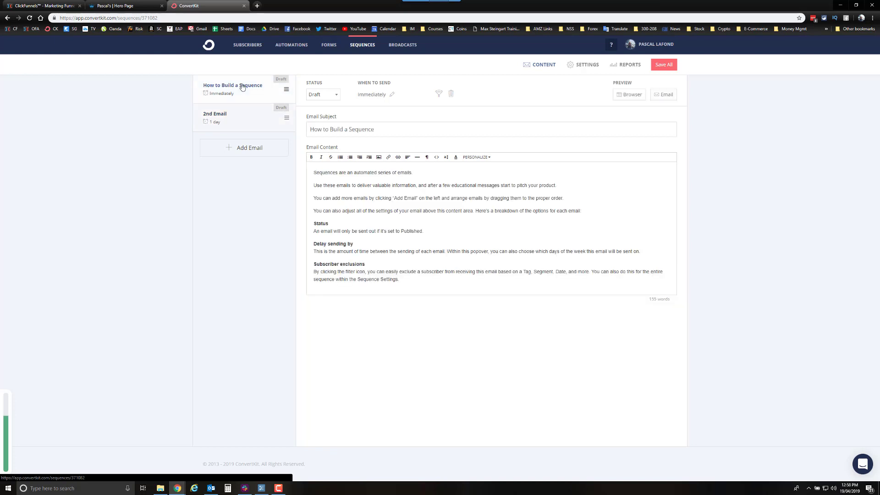
{"action": "left_click", "coordinate": [340, 96]}
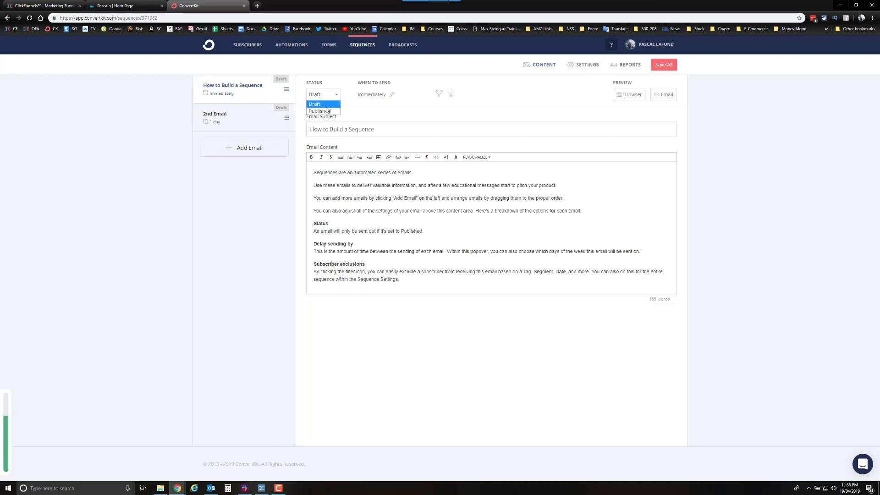
{"action": "left_click", "coordinate": [325, 111]}
{"action": "left_click", "coordinate": [264, 120]}
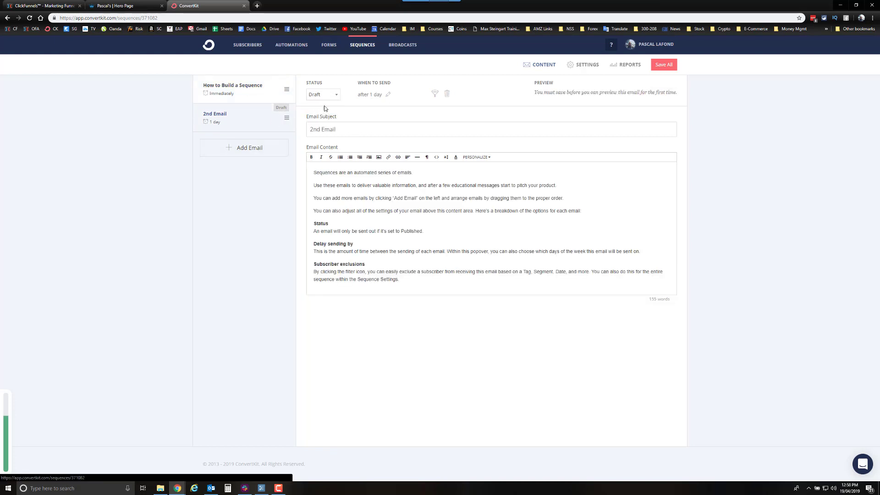
{"action": "left_click", "coordinate": [337, 95]}
{"action": "left_click", "coordinate": [329, 112]}
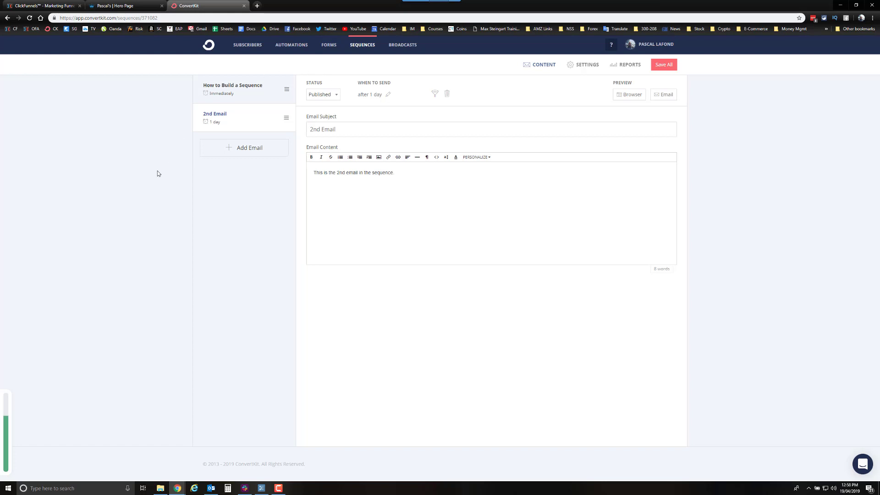
{"action": "left_click", "coordinate": [293, 46]}
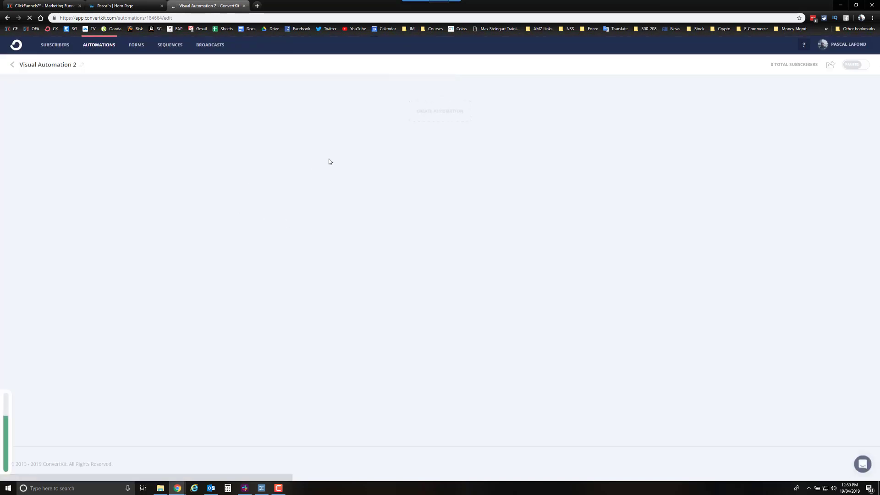
Rename the automation to 'CF Hero Automation'.
{"action": "left_click", "coordinate": [75, 65]}
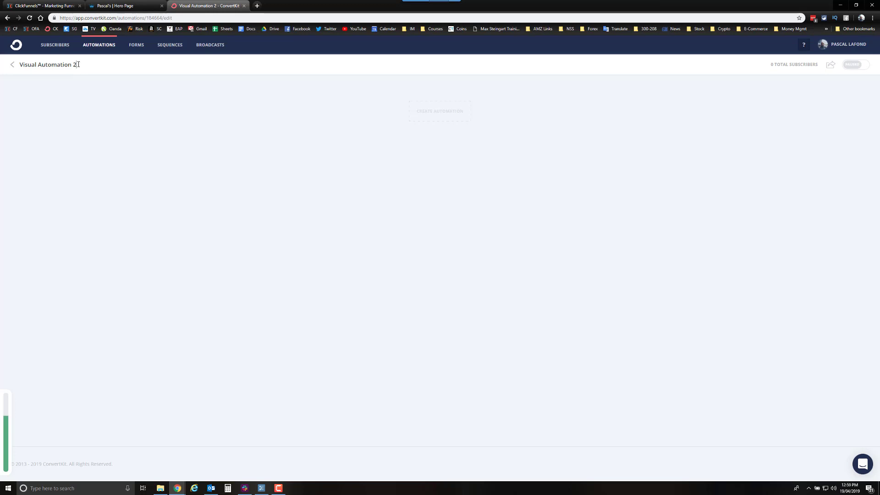
{"action": "left_click_drag", "start_coordinate": [77, 65], "coordinate": [21, 65]}
{"action": "type", "text": "CF Hero"}
Set the automation's trigger to joining the CF Hero form.
{"action": "left_click", "coordinate": [439, 113]}
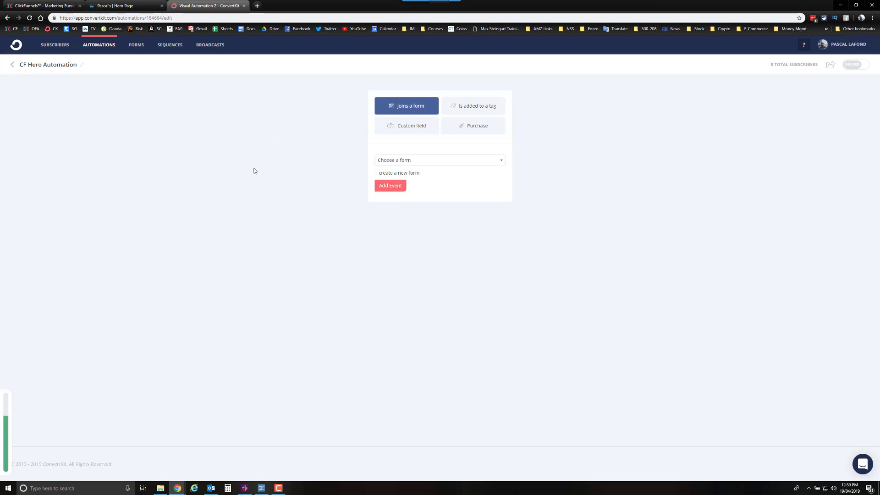
{"action": "left_click", "coordinate": [503, 162]}
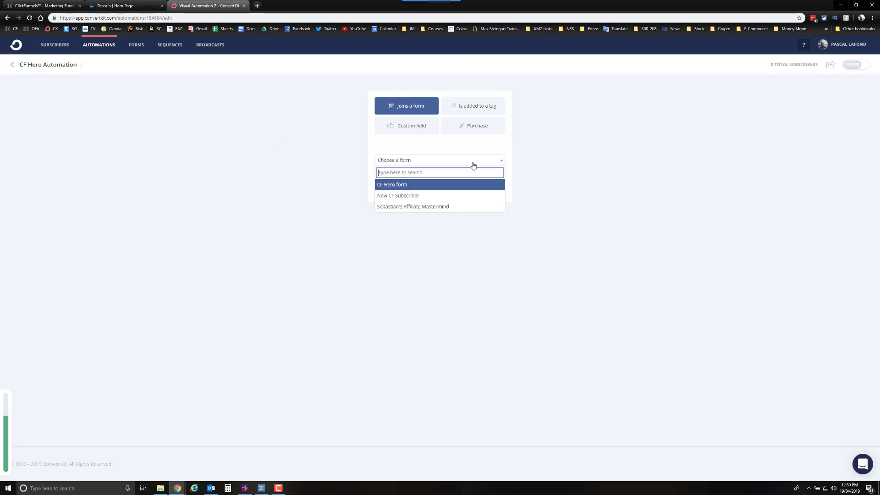
{"action": "left_click", "coordinate": [394, 185]}
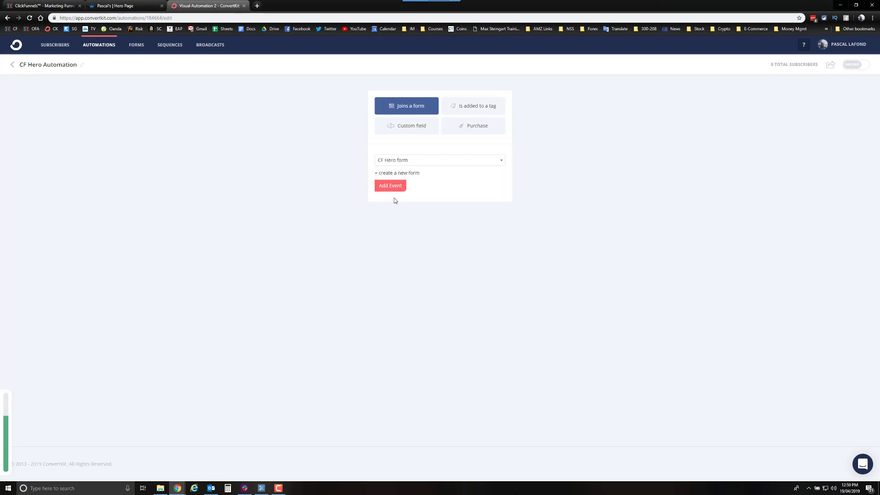
{"action": "left_click", "coordinate": [395, 188]}
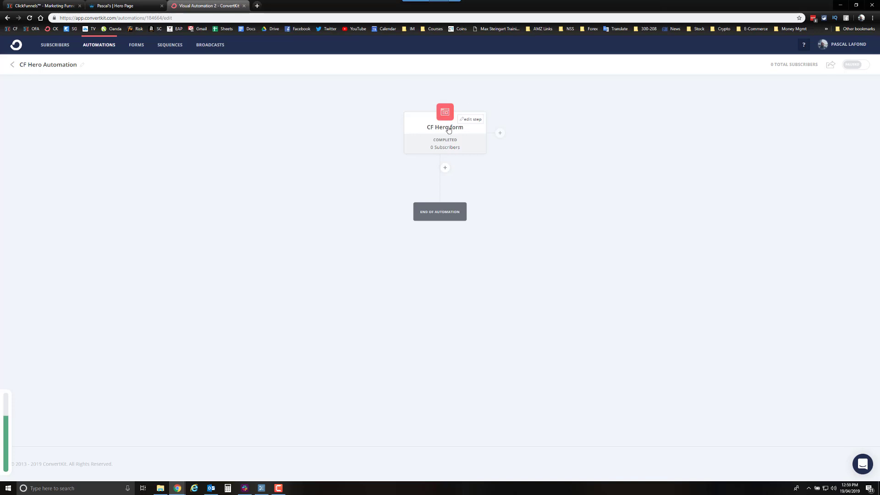
Add an action that puts trigger subscribers into CF Hero Sequence.
{"action": "left_click", "coordinate": [445, 167]}
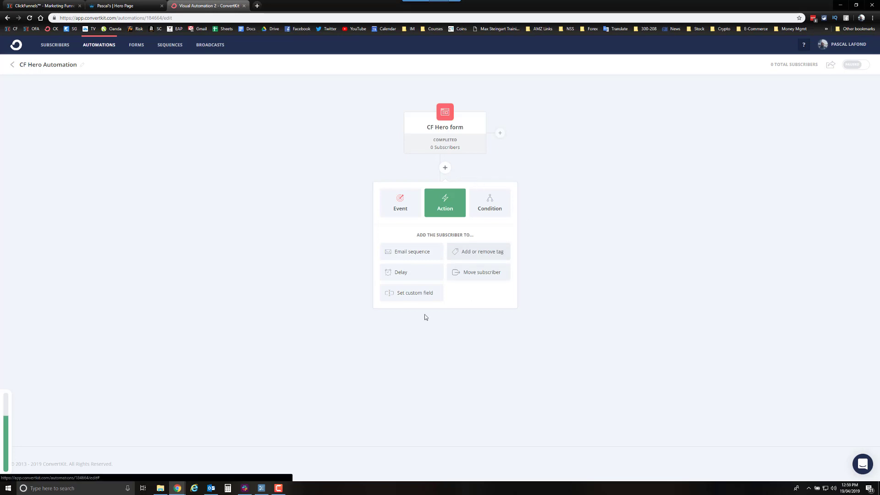
{"action": "left_click", "coordinate": [410, 253]}
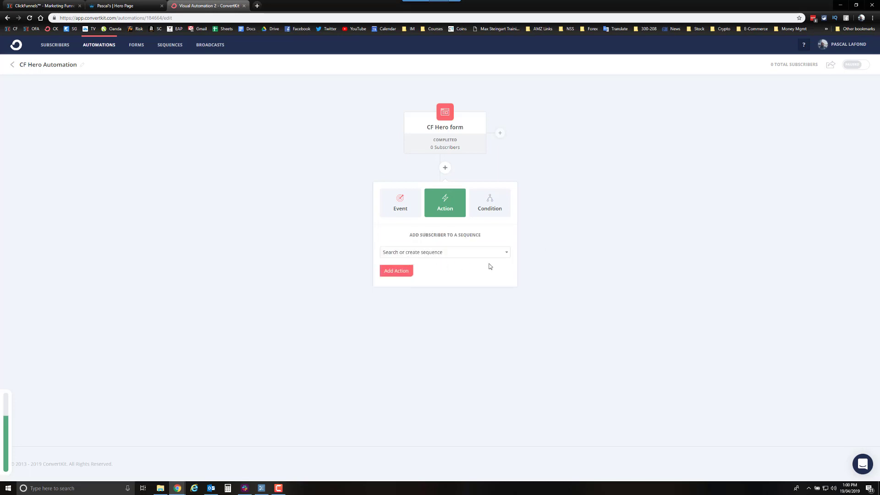
{"action": "left_click", "coordinate": [507, 253]}
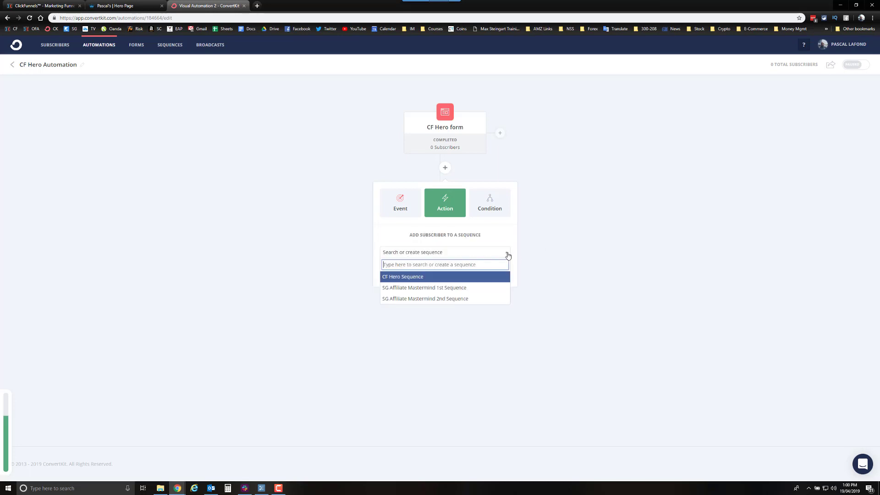
{"action": "left_click", "coordinate": [405, 278]}
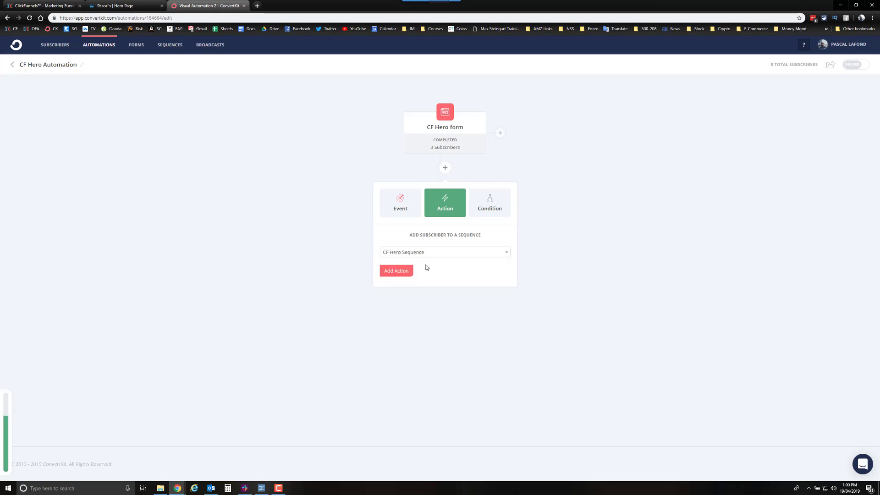
{"action": "left_click", "coordinate": [391, 274]}
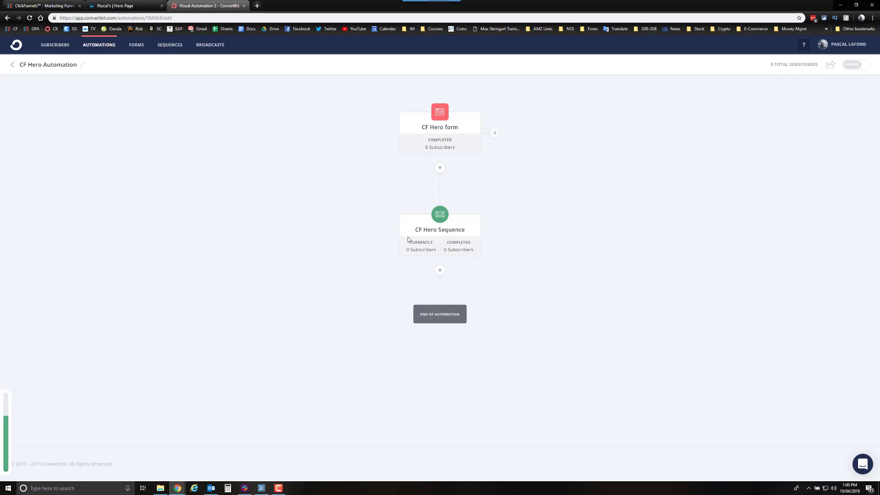
Browse event and condition step options without adding any, then return to the automations list.
{"action": "left_click", "coordinate": [440, 271]}
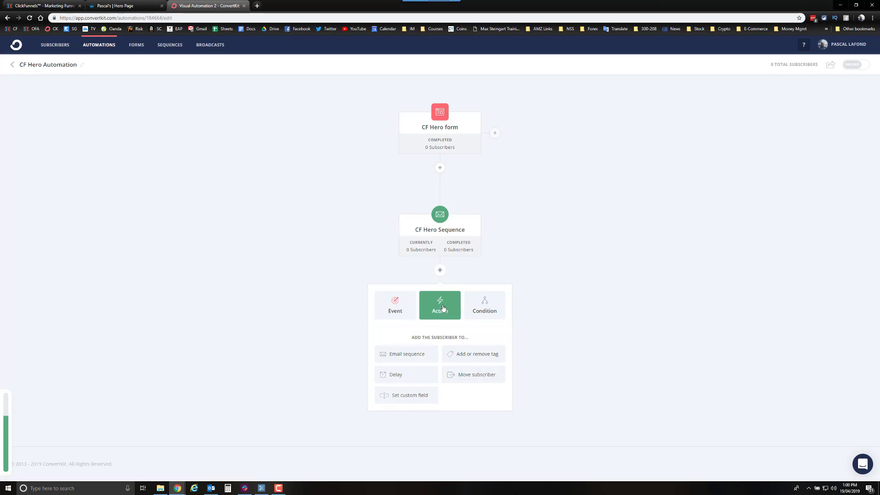
{"action": "left_click", "coordinate": [394, 308]}
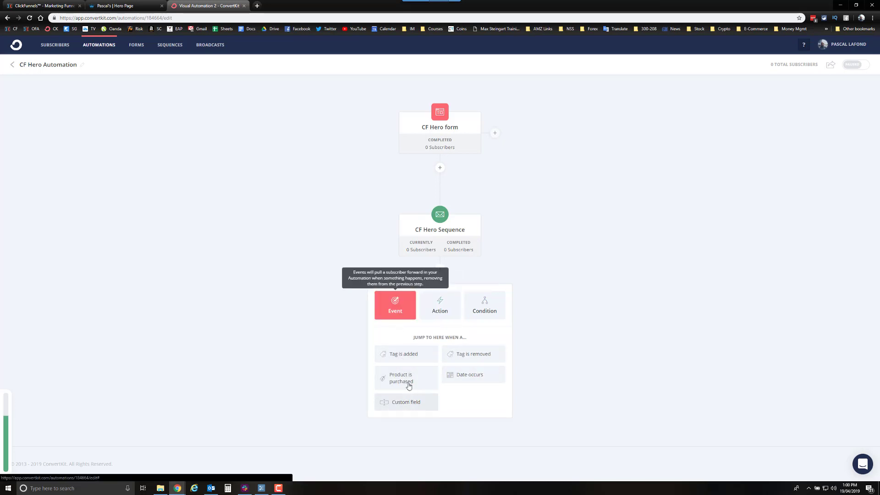
{"action": "left_click", "coordinate": [489, 306]}
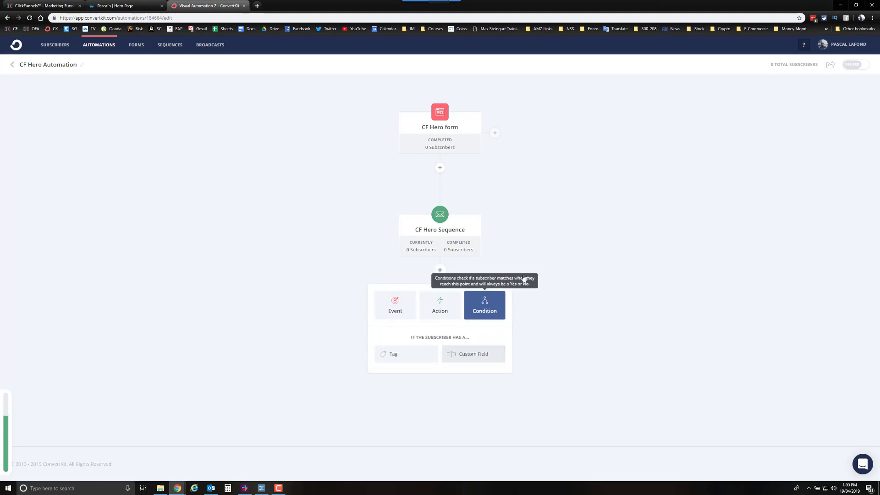
{"action": "left_click", "coordinate": [571, 298]}
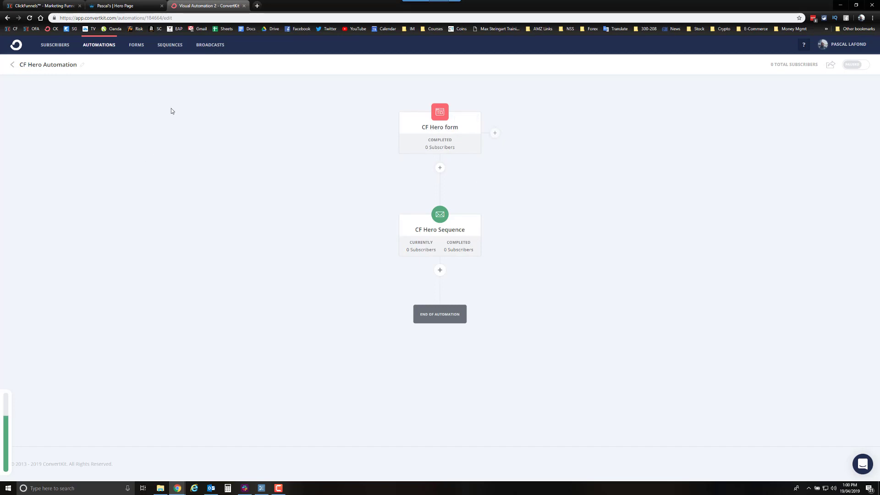
{"action": "left_click", "coordinate": [12, 65]}
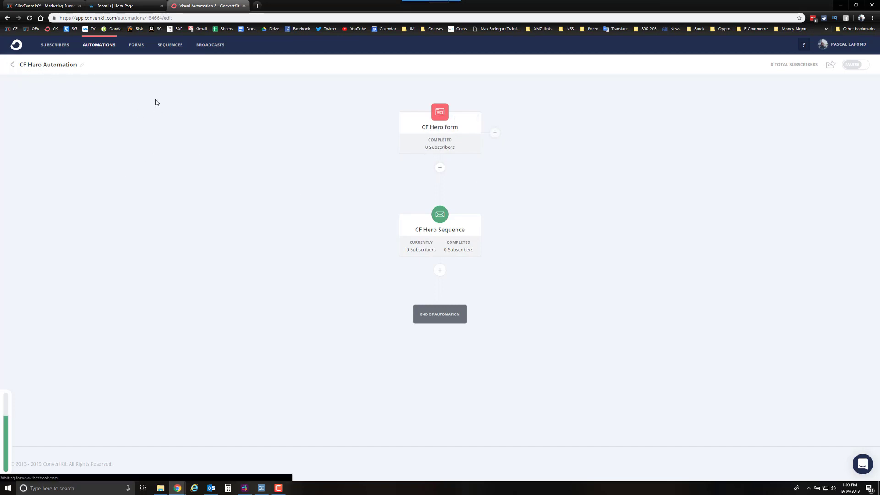
In ClickFunnels, open the Hero Page step in the page editor.
{"action": "left_click", "coordinate": [44, 5]}
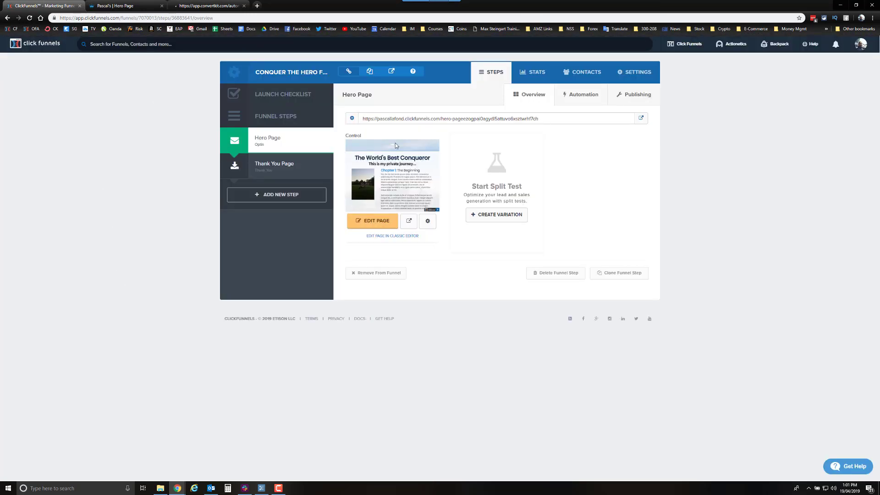
{"action": "left_click", "coordinate": [375, 222]}
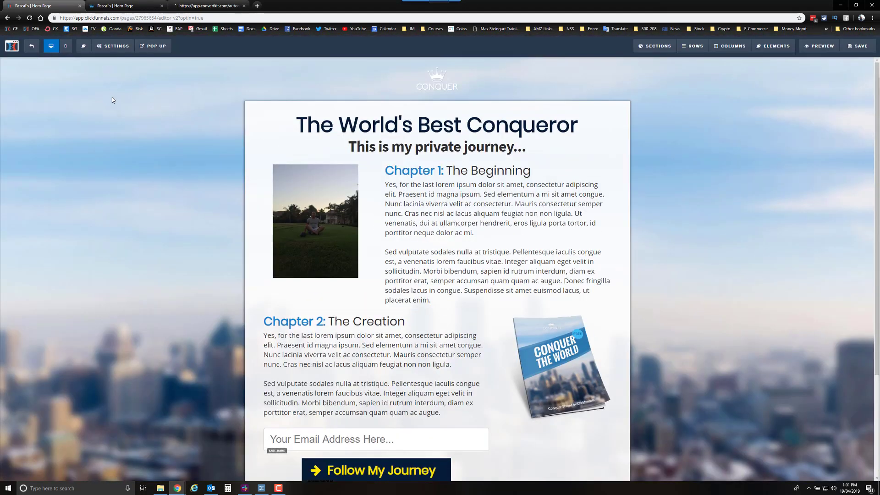
Open the Hero Page's Integrations settings from the Settings menu.
{"action": "left_click", "coordinate": [117, 48]}
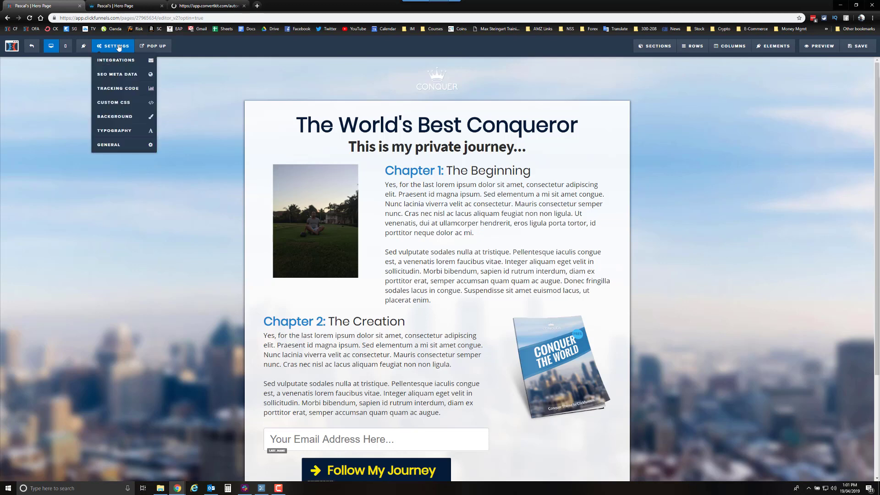
{"action": "scroll", "coordinate": [118, 47], "scroll_direction": "down", "scroll_amount": 3}
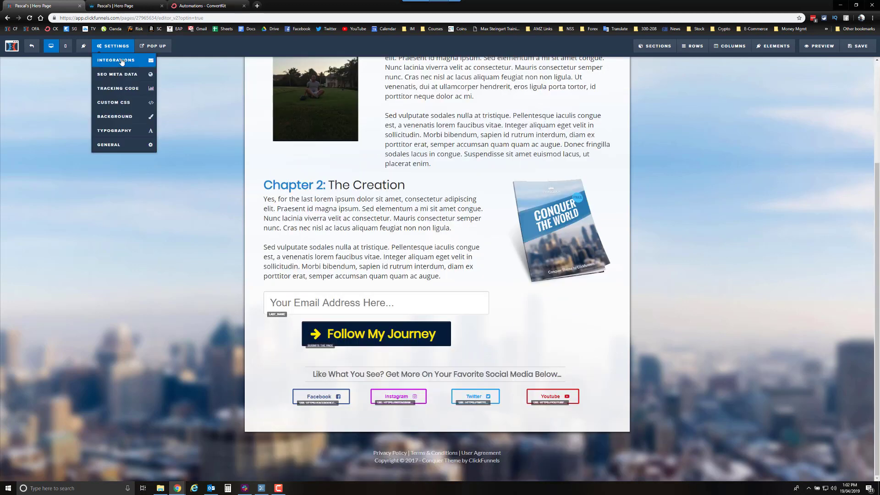
{"action": "left_click", "coordinate": [122, 61]}
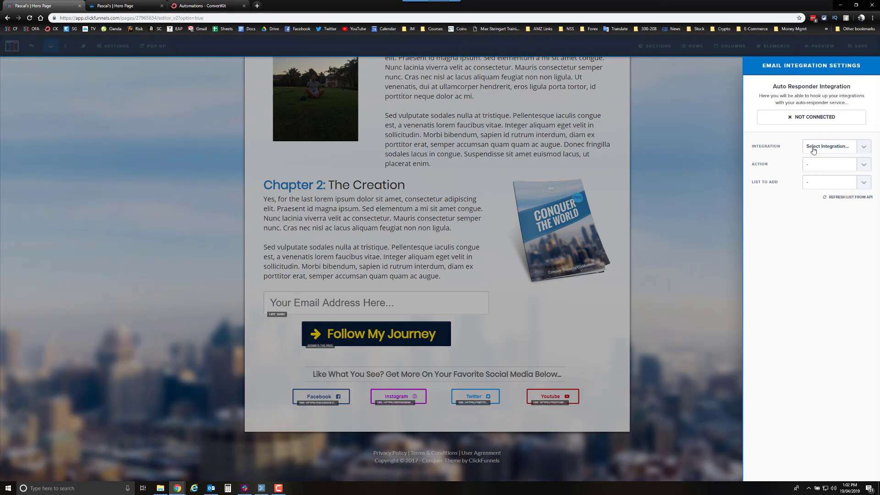
Connect ConvertKit as the Hero Page's autoresponder with the Subscribe to Form action.
{"action": "left_click", "coordinate": [865, 152]}
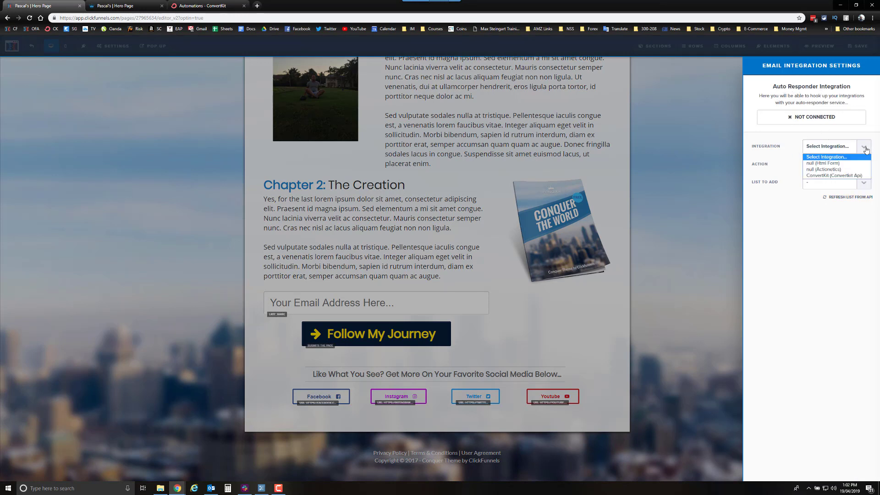
{"action": "left_click", "coordinate": [856, 176]}
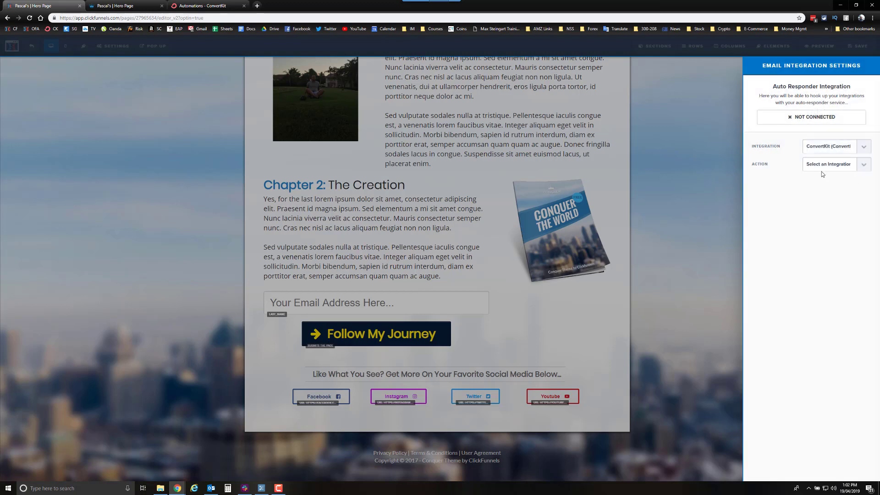
{"action": "left_click", "coordinate": [866, 167]}
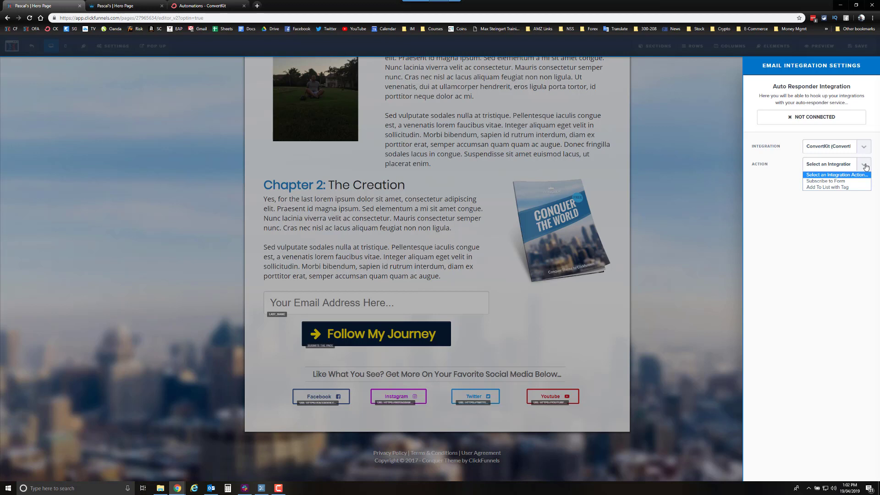
{"action": "left_click", "coordinate": [835, 182]}
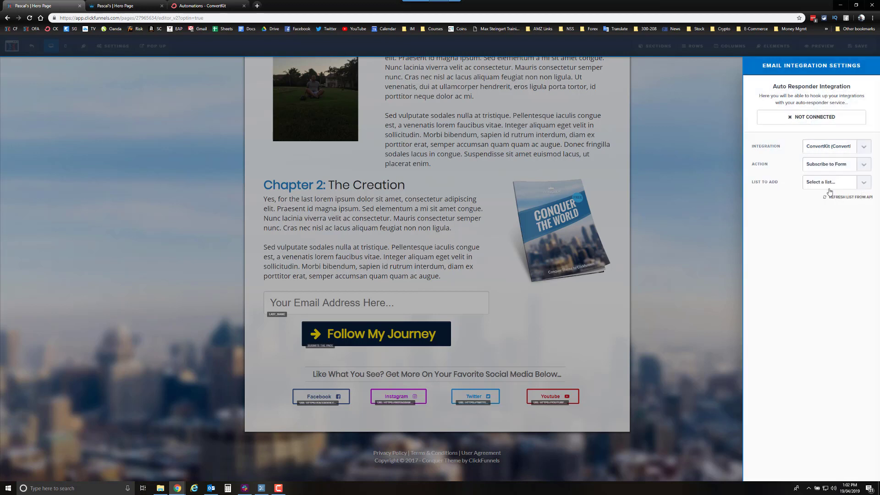
Refresh the ConvertKit lists, select CF Hero form, and close the integration settings.
{"action": "left_click", "coordinate": [868, 184]}
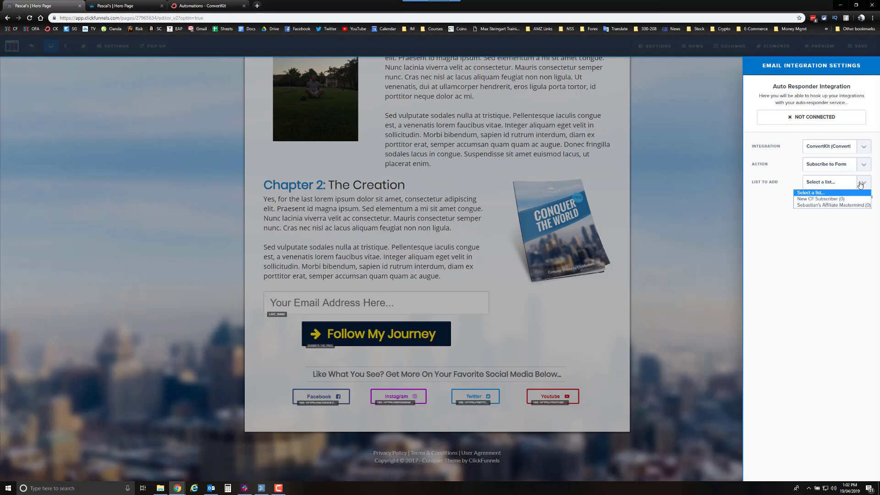
{"action": "left_click", "coordinate": [779, 209]}
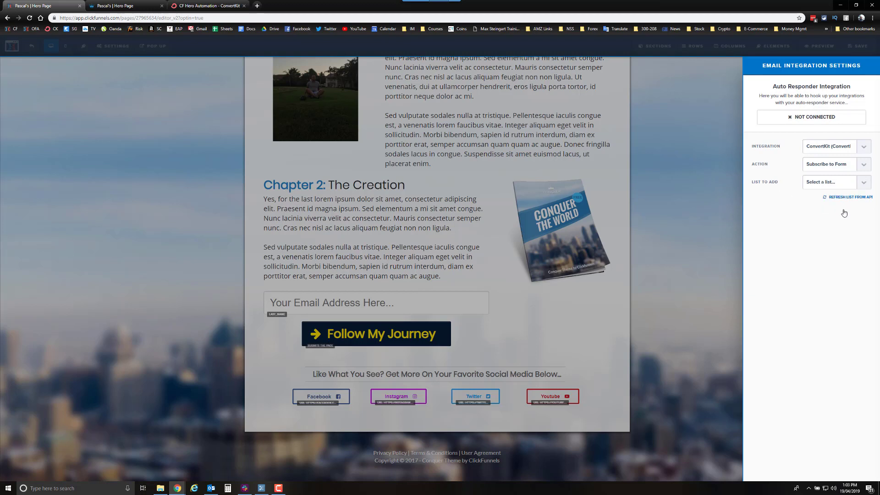
{"action": "left_click", "coordinate": [827, 206]}
{"action": "left_click", "coordinate": [868, 183]}
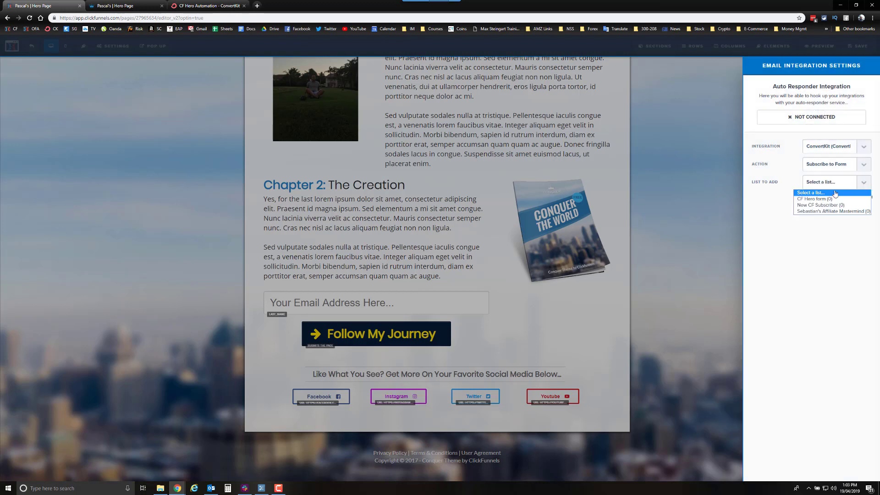
{"action": "left_click", "coordinate": [809, 200]}
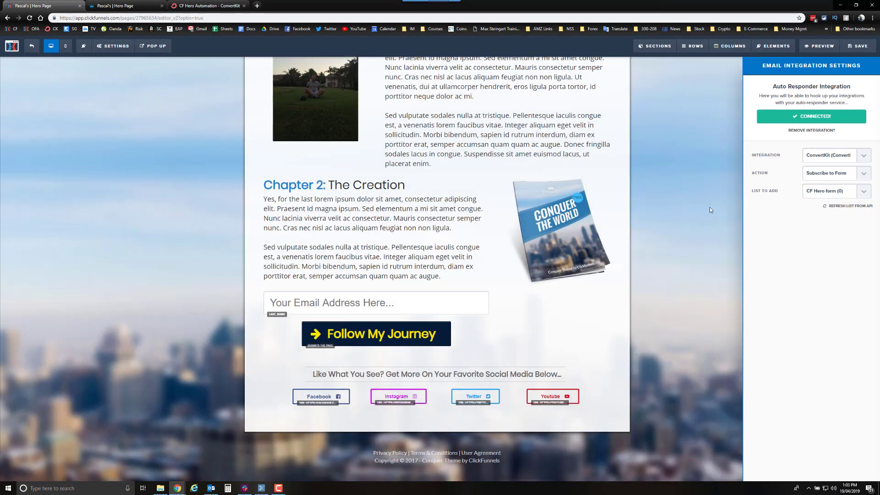
{"action": "left_click", "coordinate": [709, 208]}
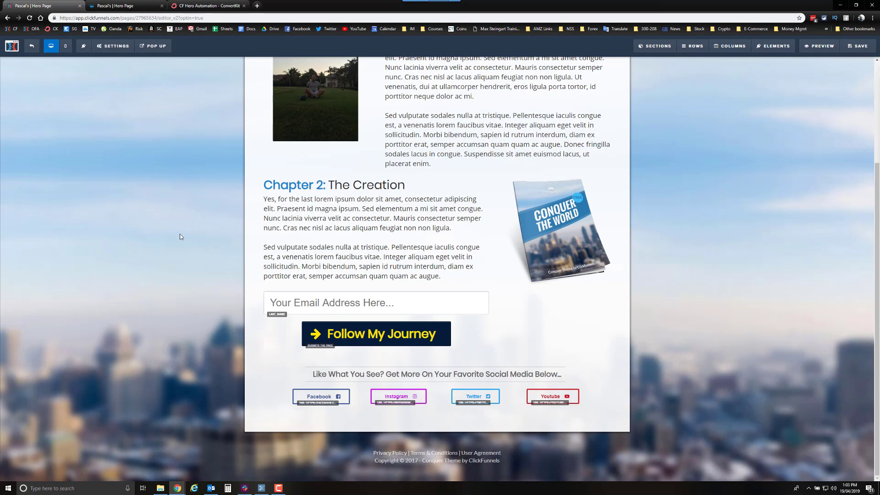
Save the Hero Page with its ConvertKit opt-in setup so updates go live.
{"action": "scroll", "coordinate": [121, 244], "scroll_direction": "up", "scroll_amount": 3}
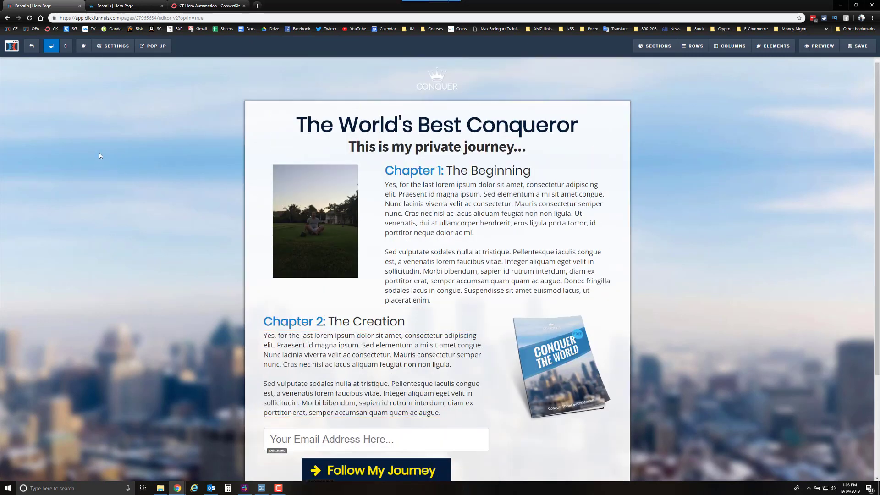
{"action": "scroll", "coordinate": [832, 78], "scroll_direction": "down", "scroll_amount": 3}
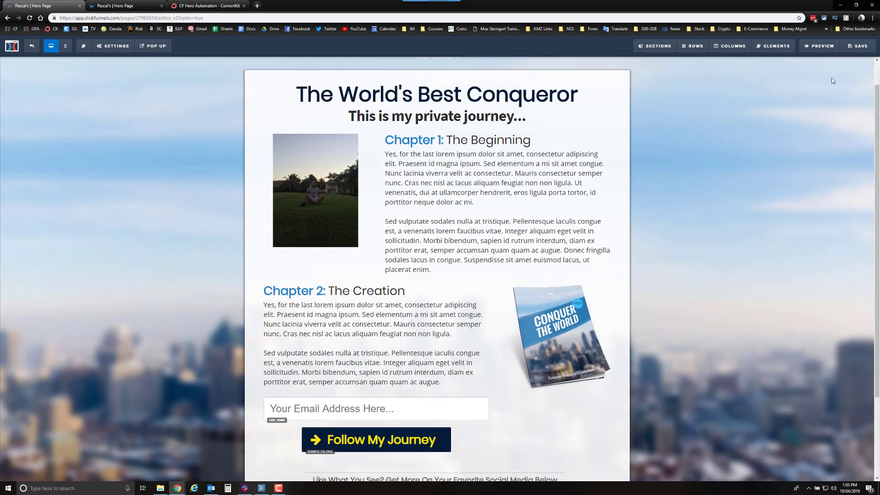
{"action": "left_click", "coordinate": [865, 49]}
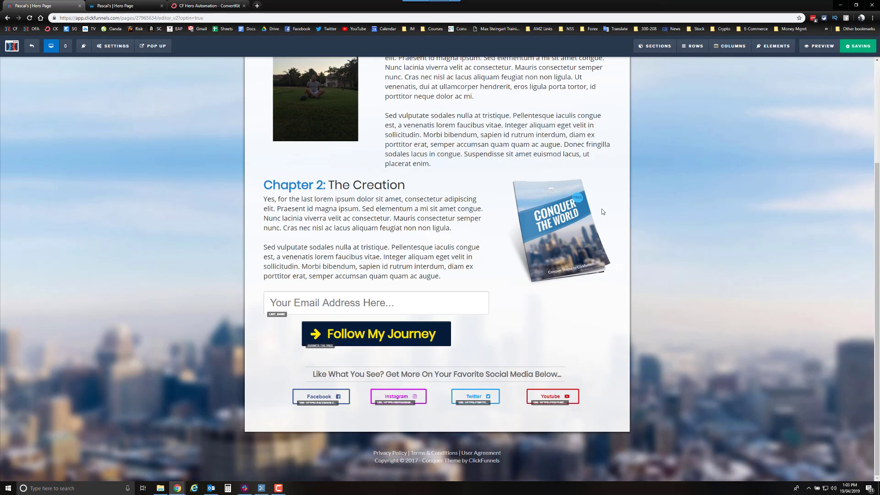
{"action": "scroll", "coordinate": [102, 181], "scroll_direction": "up", "scroll_amount": 1}
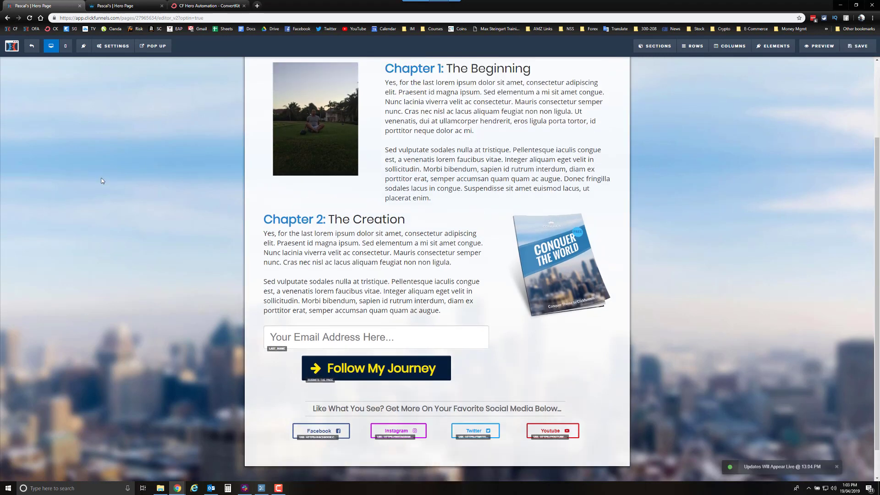
{"action": "scroll", "coordinate": [101, 181], "scroll_direction": "up", "scroll_amount": 1}
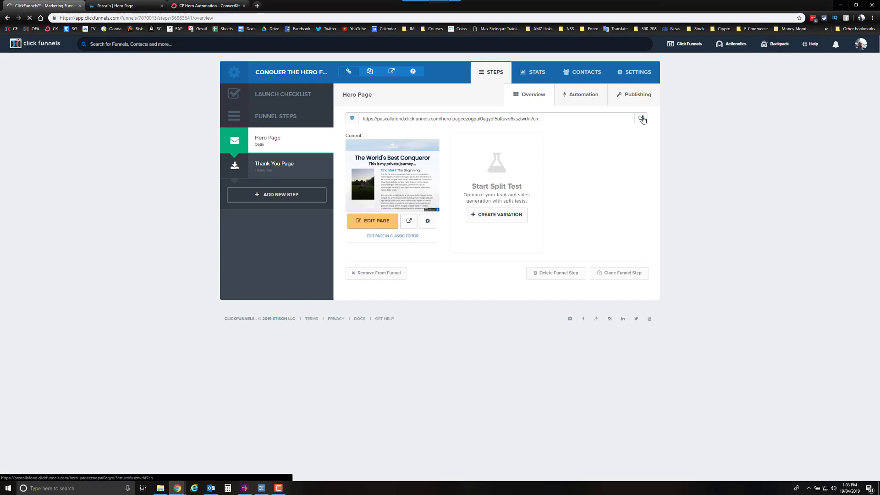
Open the live Hero Page in its own tab, then switch to the CF Hero form editor.
{"action": "left_click", "coordinate": [641, 118]}
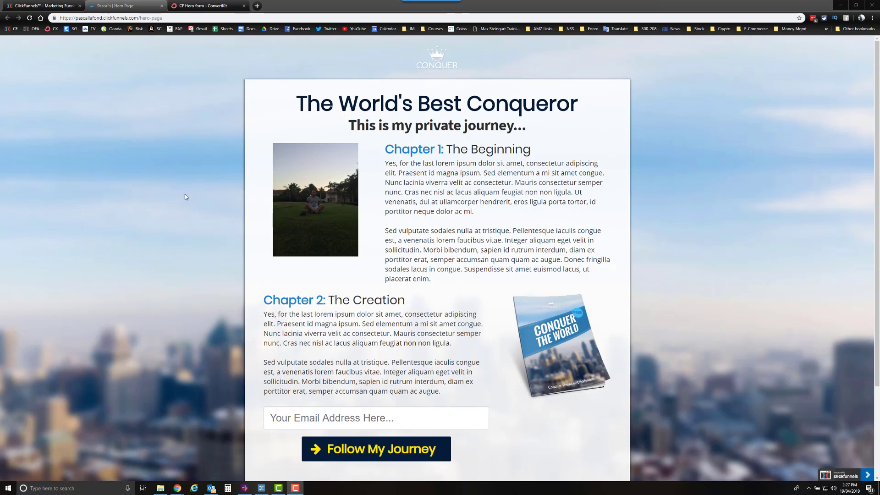
{"action": "left_click", "coordinate": [203, 5]}
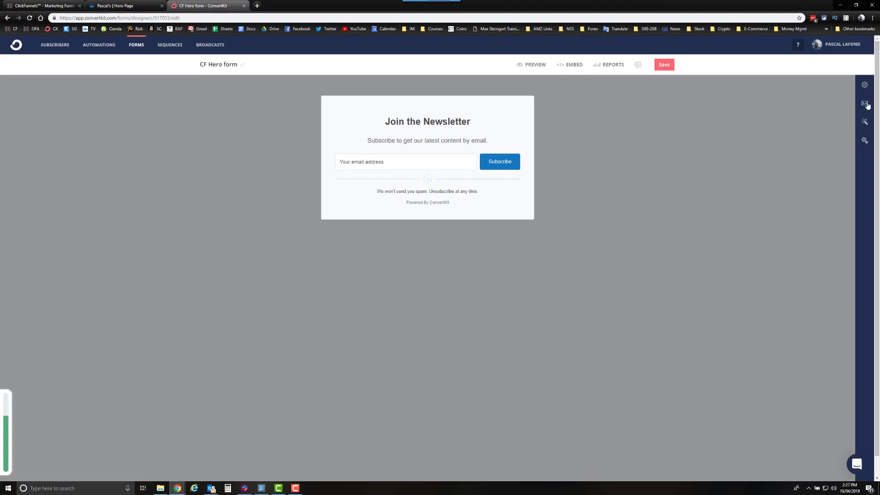
{"action": "left_click", "coordinate": [867, 104]}
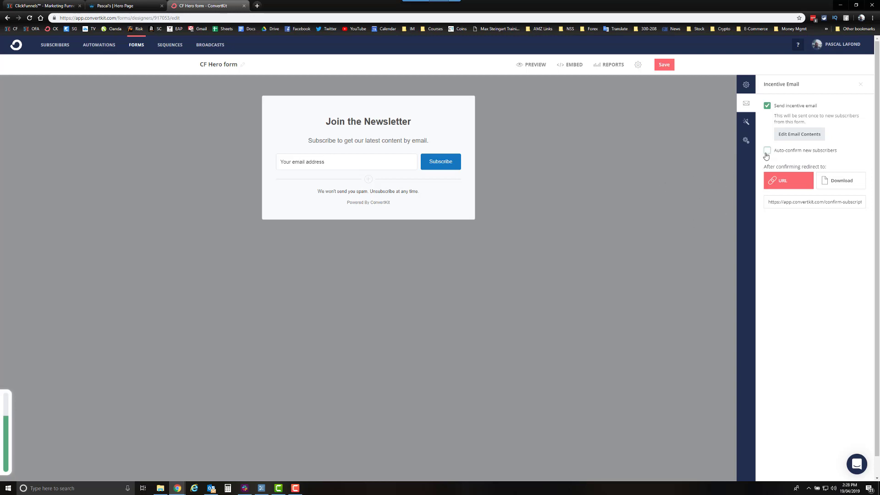
{"action": "left_click", "coordinate": [861, 84]}
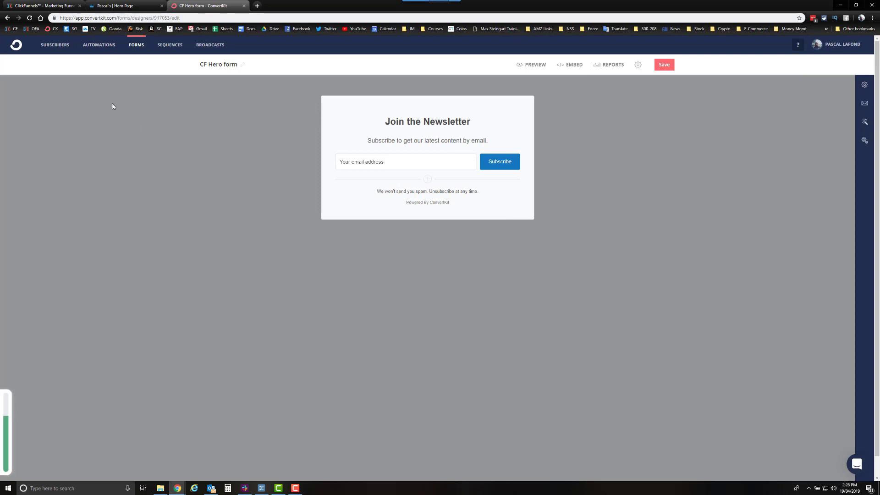
Submit a saved test email through the live Hero Page's Follow My Journey opt-in.
{"action": "left_click", "coordinate": [117, 6]}
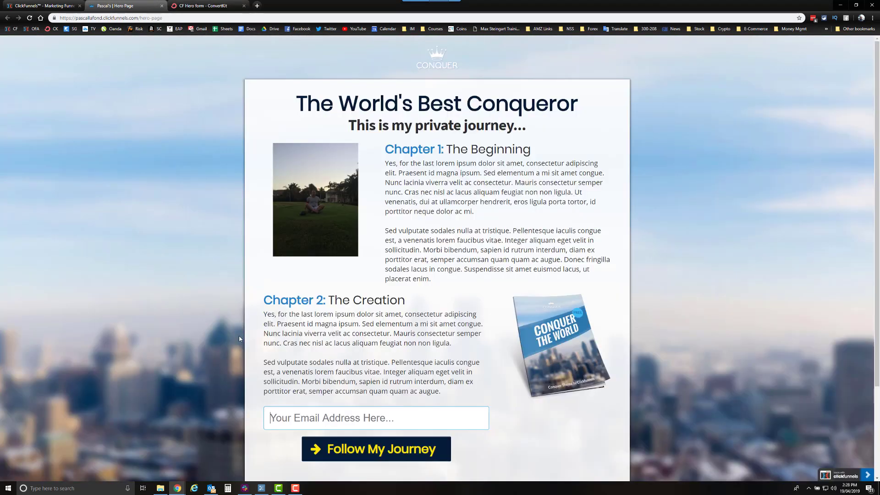
{"action": "left_click", "coordinate": [339, 409]}
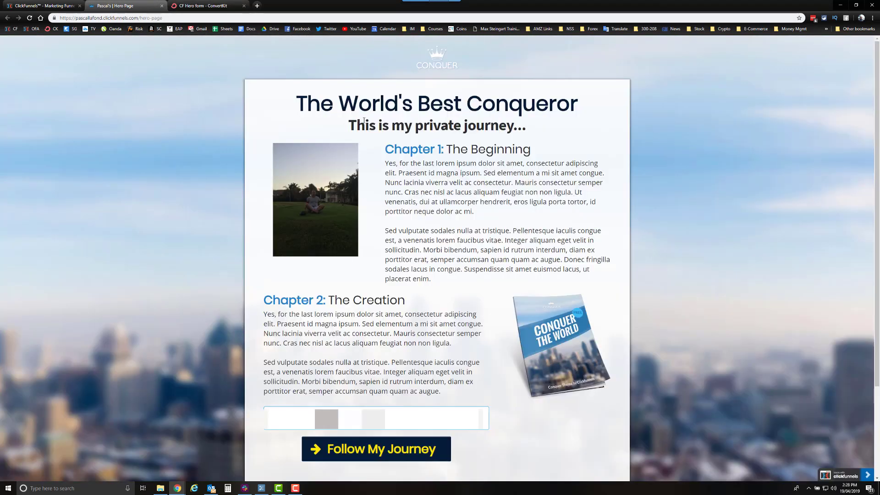
{"action": "left_click", "coordinate": [338, 408]}
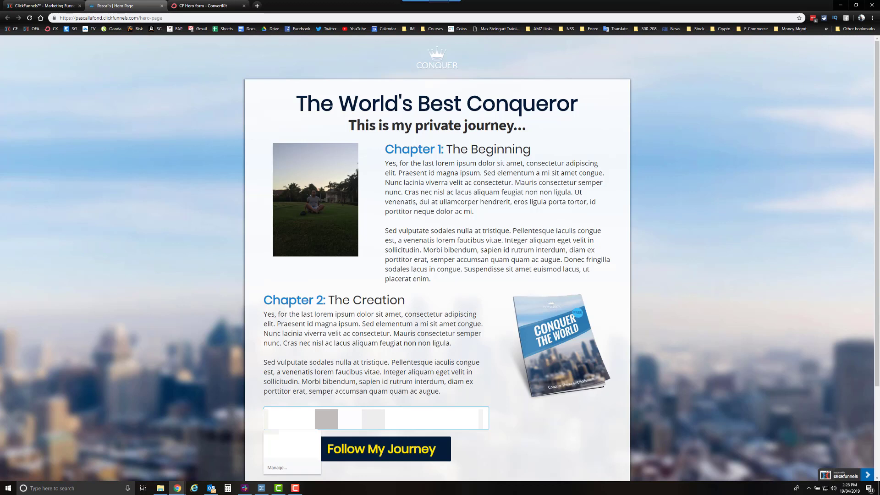
{"action": "key", "text": "Down"}
{"action": "key", "text": "Return"}
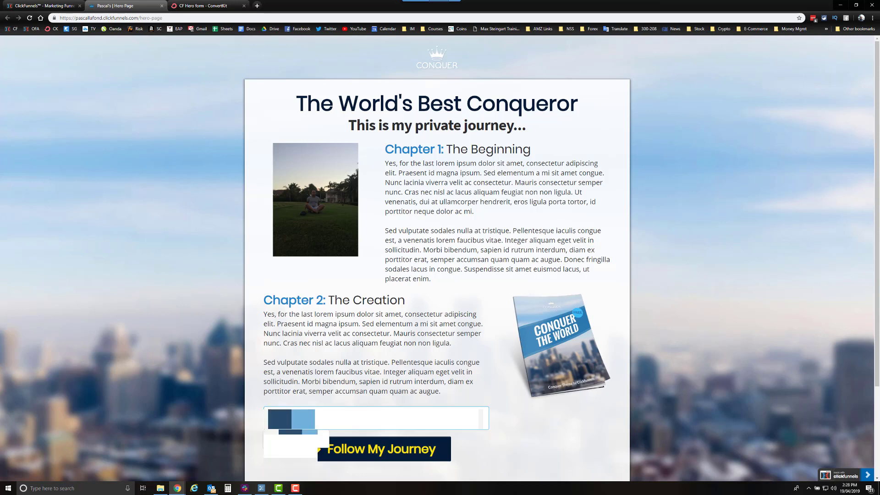
{"action": "left_click", "coordinate": [410, 453]}
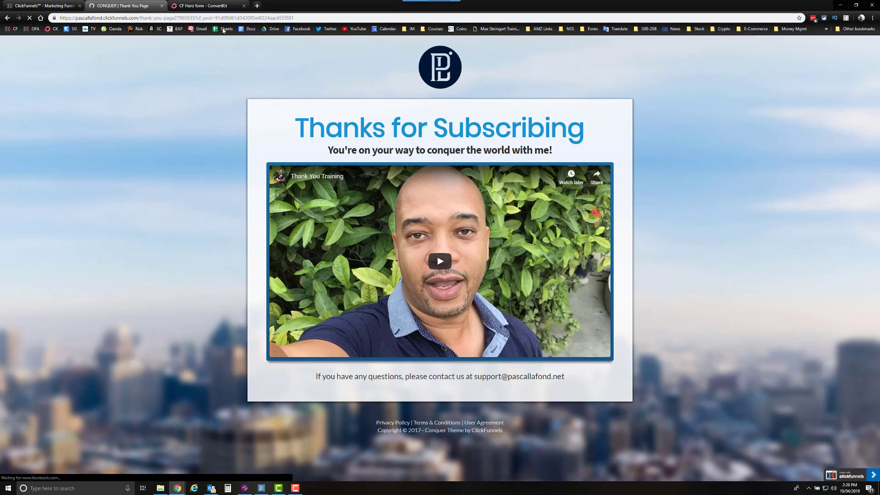
Open the Gmail inbox from the bookmarks bar in a new browser tab.
{"action": "left_click", "coordinate": [257, 6]}
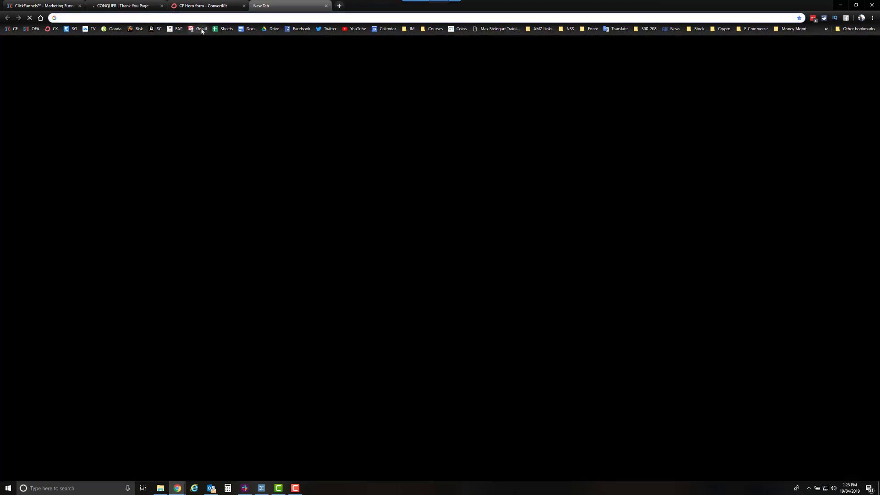
{"action": "left_click", "coordinate": [202, 29]}
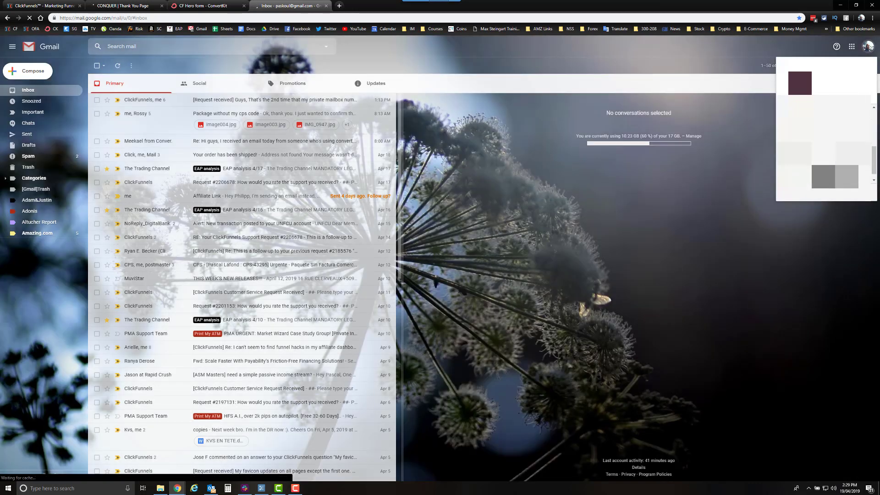
Open the other Gmail inbox and the 'Important: confirm your subscription' email.
{"action": "left_click", "coordinate": [806, 154]}
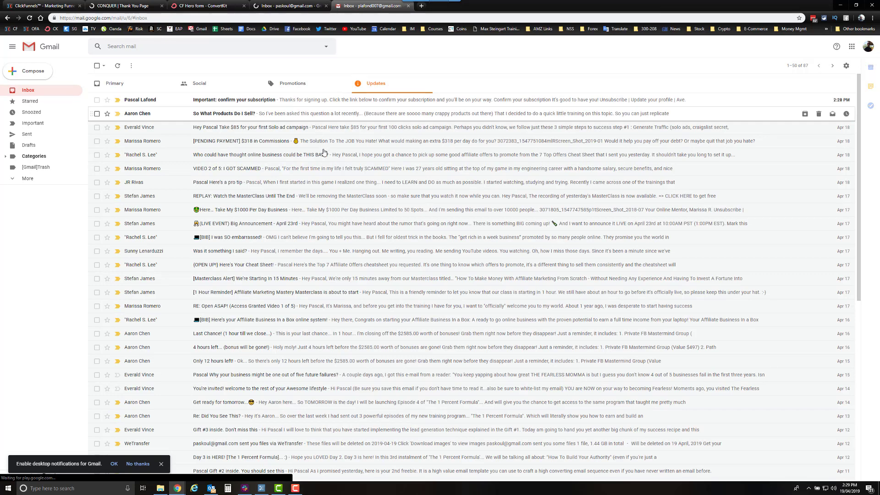
{"action": "left_click", "coordinate": [251, 102]}
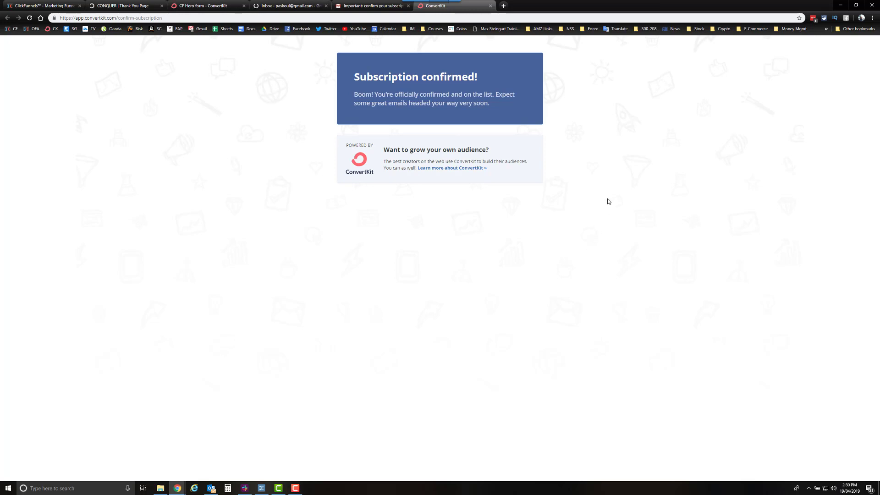
Enable Auto-confirm new subscribers in the CF Hero form's Incentive Email settings.
{"action": "left_click", "coordinate": [204, 6]}
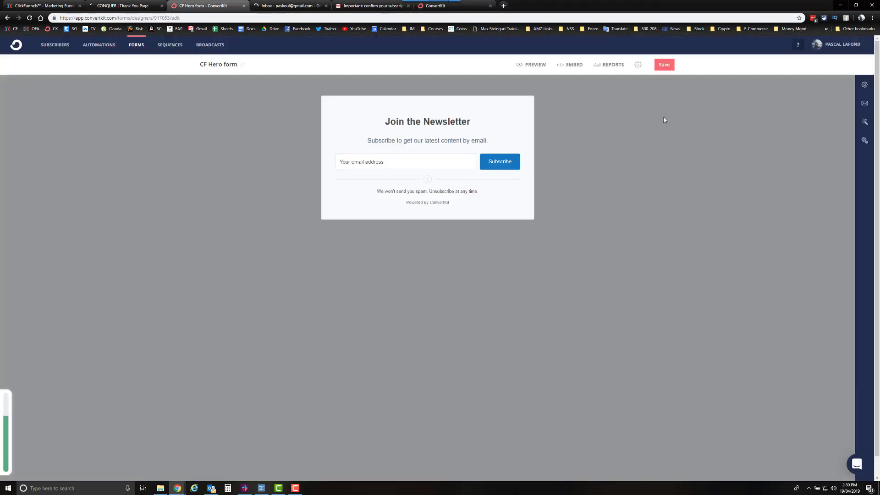
{"action": "left_click", "coordinate": [868, 104]}
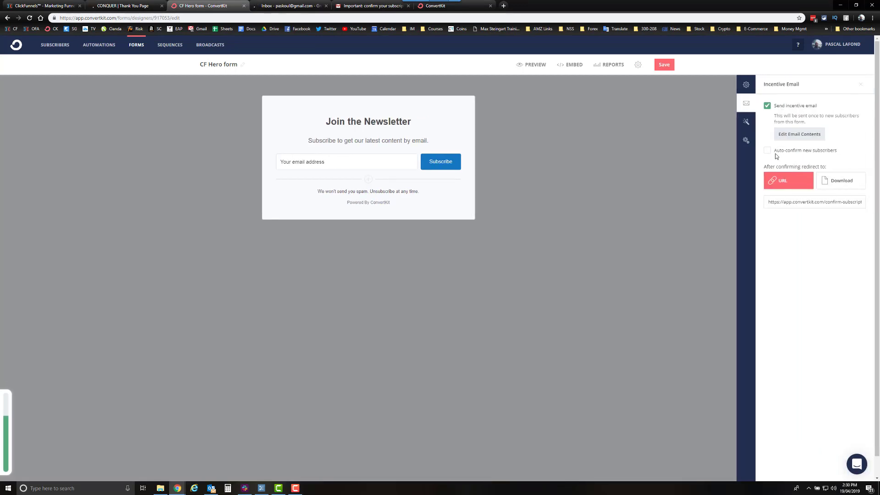
{"action": "left_click", "coordinate": [767, 152]}
{"action": "left_click", "coordinate": [861, 85]}
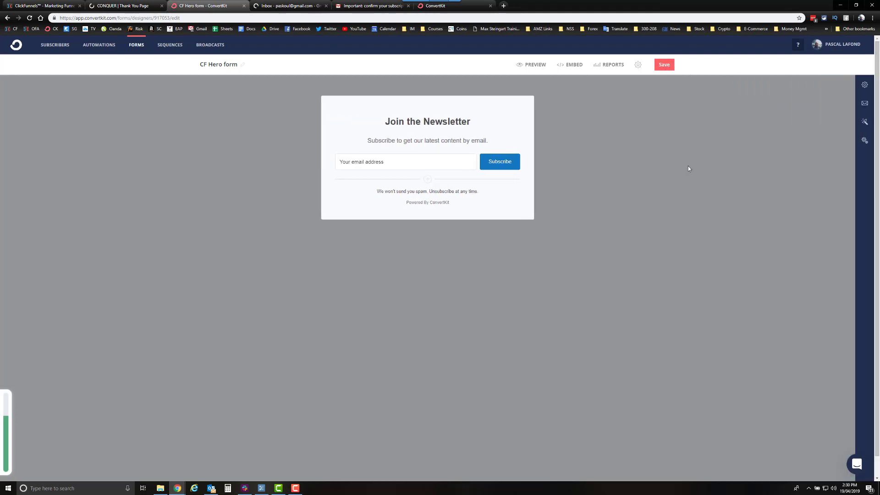